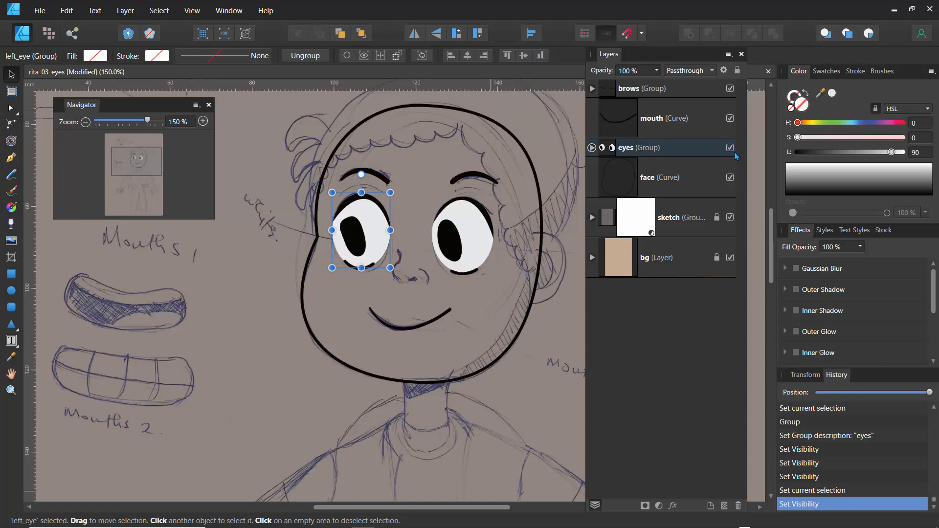
# Expand the eyes group and reduce the left_eye group's opacity to 29% so the sketch shows through
pyautogui.click(733, 151)
pyautogui.click(730, 148)
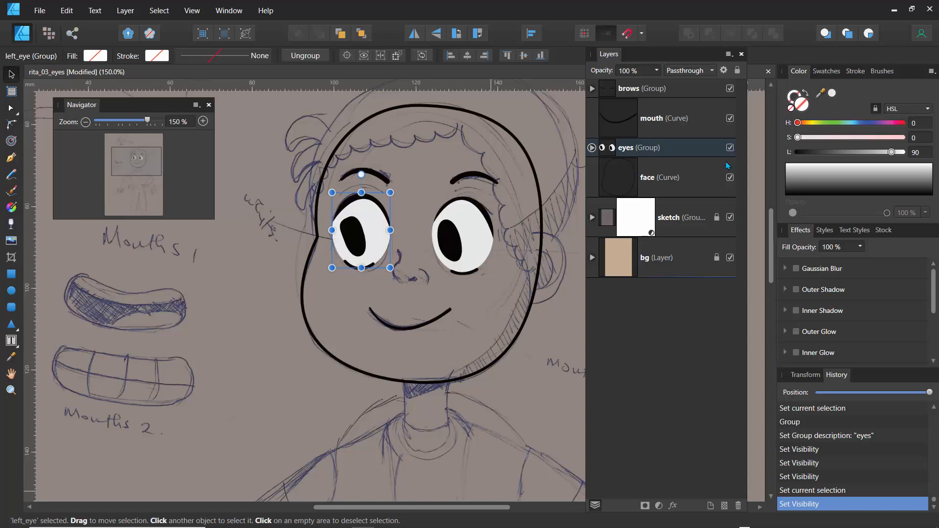
pyautogui.click(591, 148)
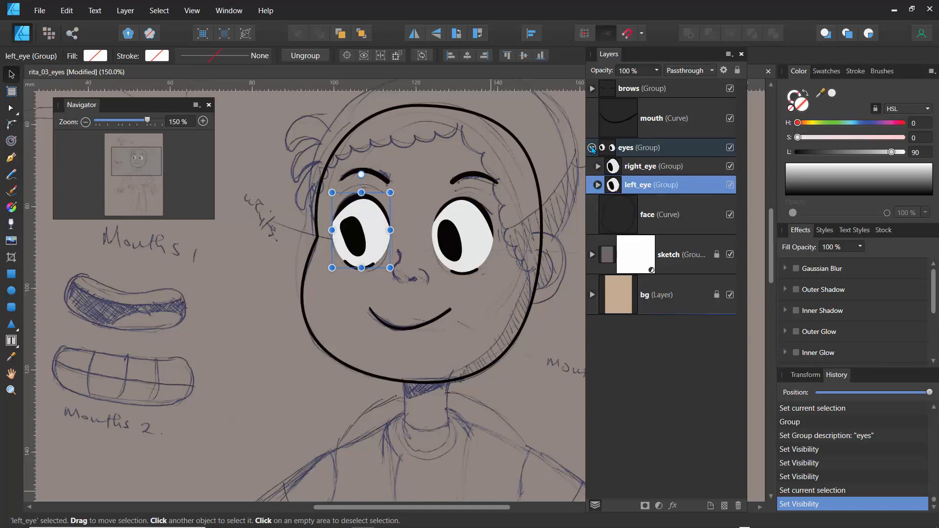
pyautogui.click(628, 169)
pyautogui.click(634, 186)
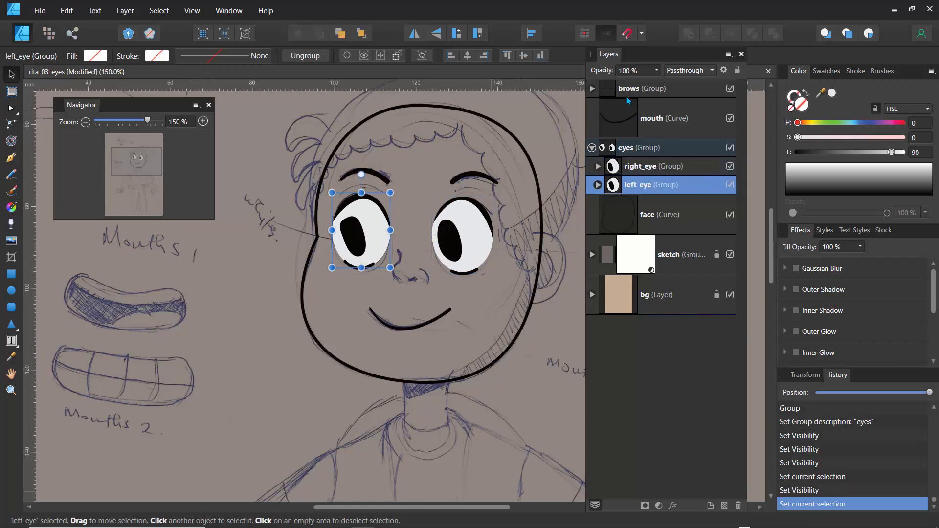
pyautogui.click(657, 72)
pyautogui.moveTo(660, 84); pyautogui.dragTo(596, 90)
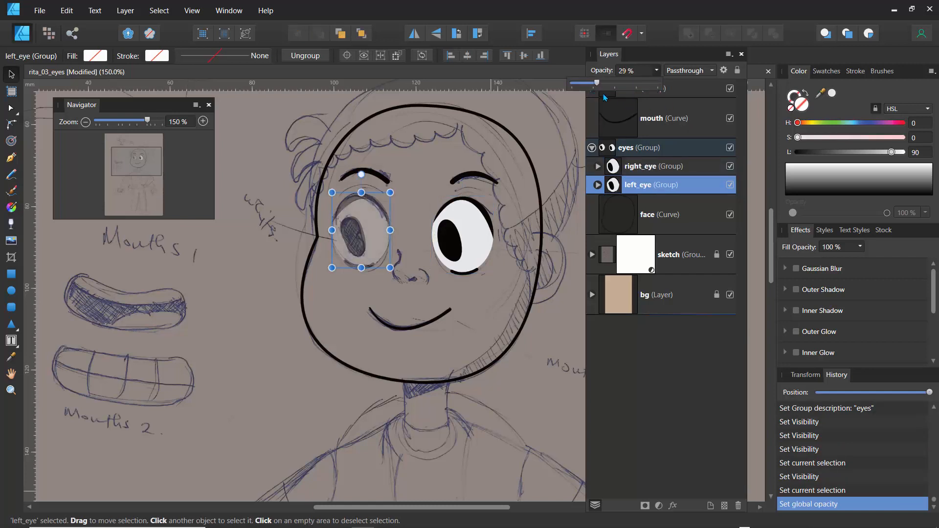
# Rotate and resize the pupil in the left_eye group to fit the hatched pupil in the sketch
pyautogui.moveTo(148, 123); pyautogui.dragTo(154, 123)
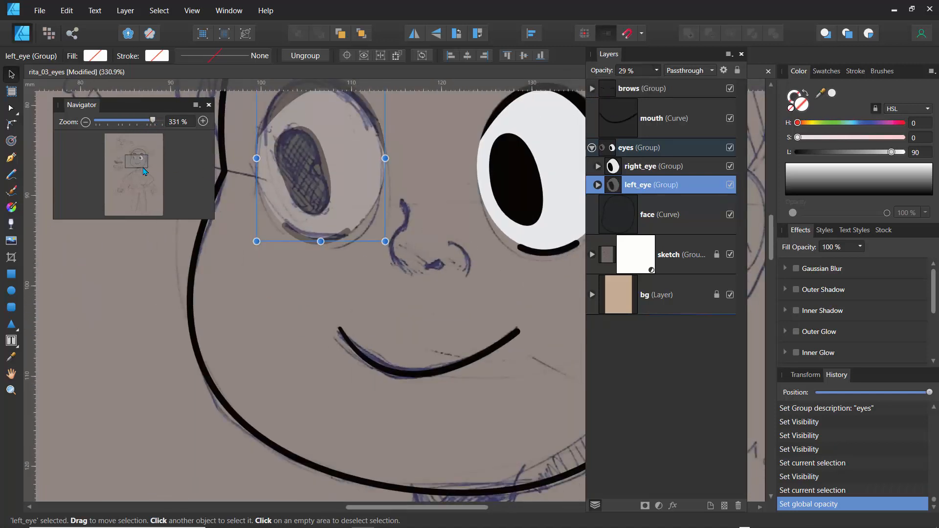
pyautogui.moveTo(137, 162); pyautogui.dragTo(136, 159)
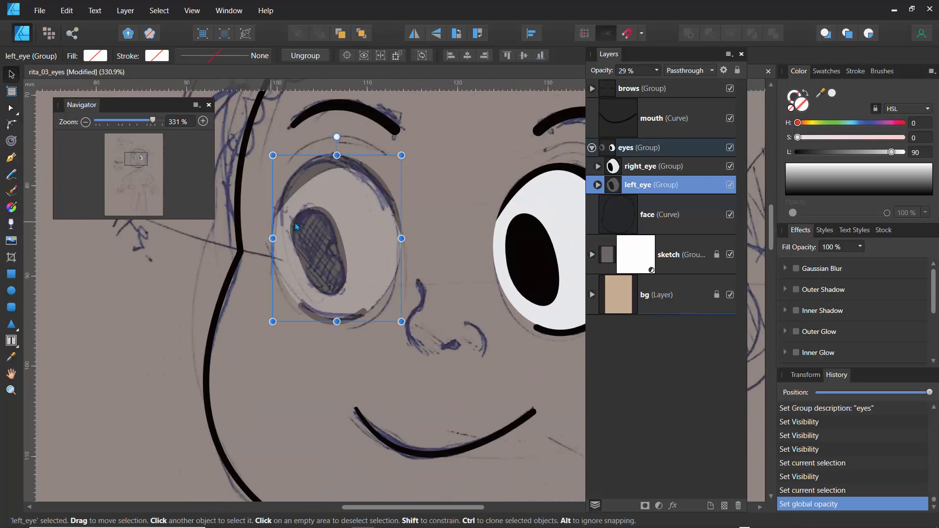
pyautogui.doubleClick(310, 212)
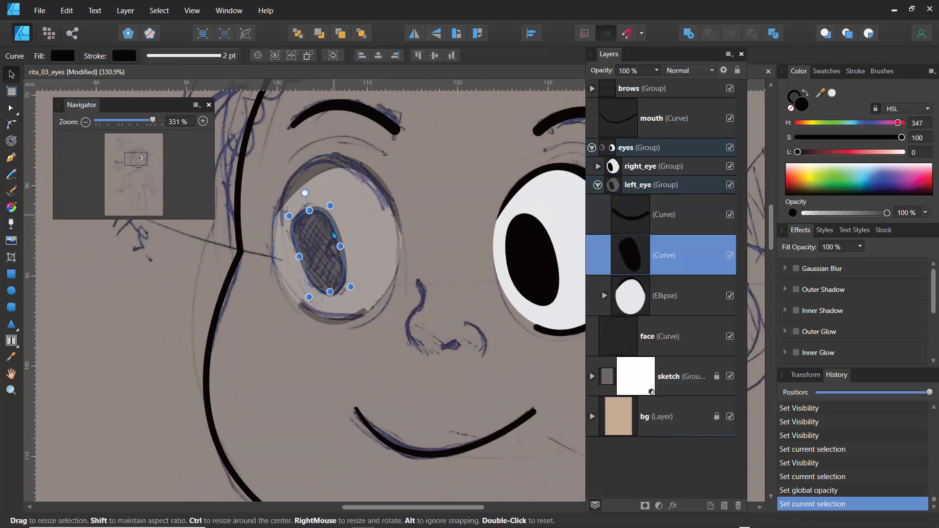
pyautogui.moveTo(331, 204); pyautogui.dragTo(307, 189)
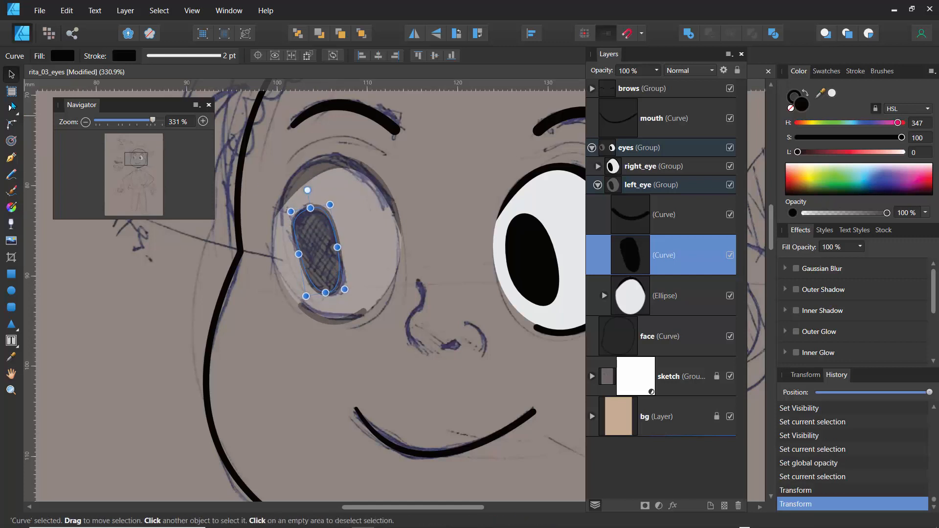
# Refine the left_eye pupil's outline by adjusting its nodes and curve handles to follow the sketched pupil
pyautogui.click(11, 106)
pyautogui.click(327, 292)
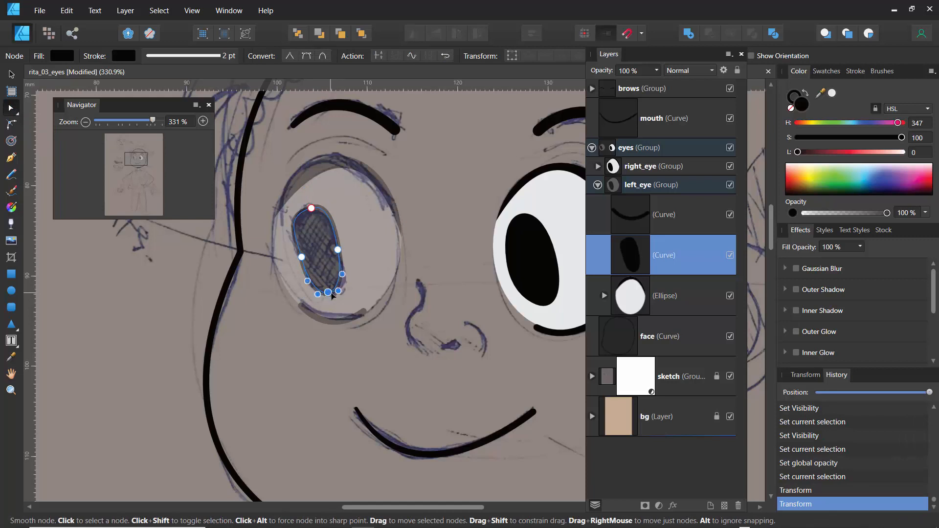
pyautogui.moveTo(342, 290); pyautogui.dragTo(347, 288)
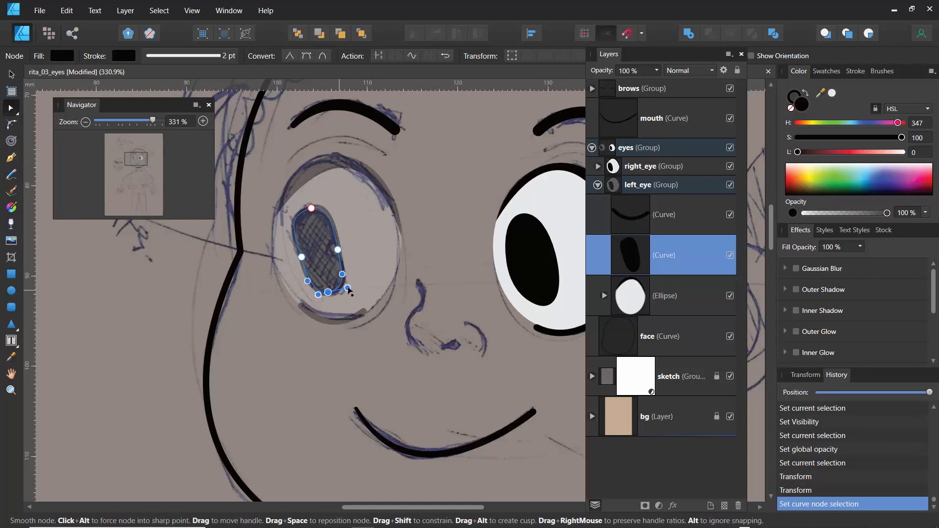
pyautogui.moveTo(311, 208); pyautogui.dragTo(289, 213)
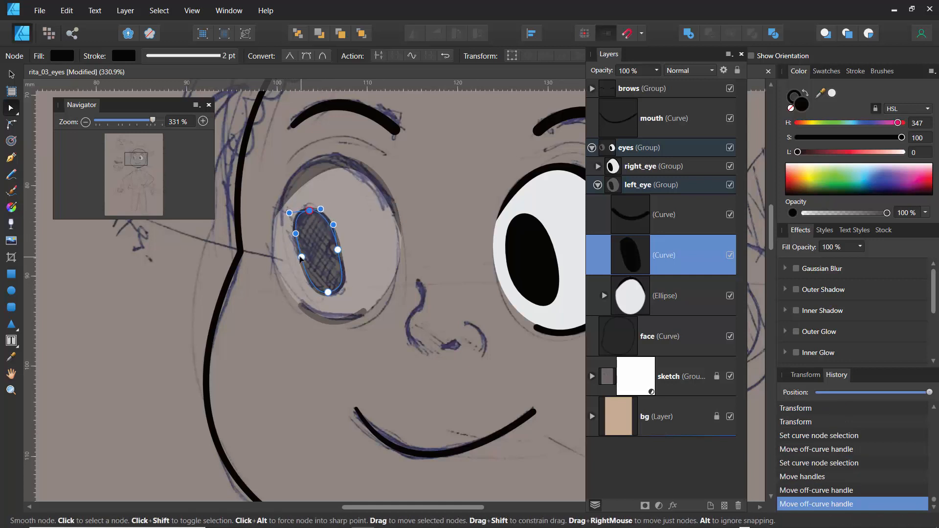
pyautogui.click(301, 256)
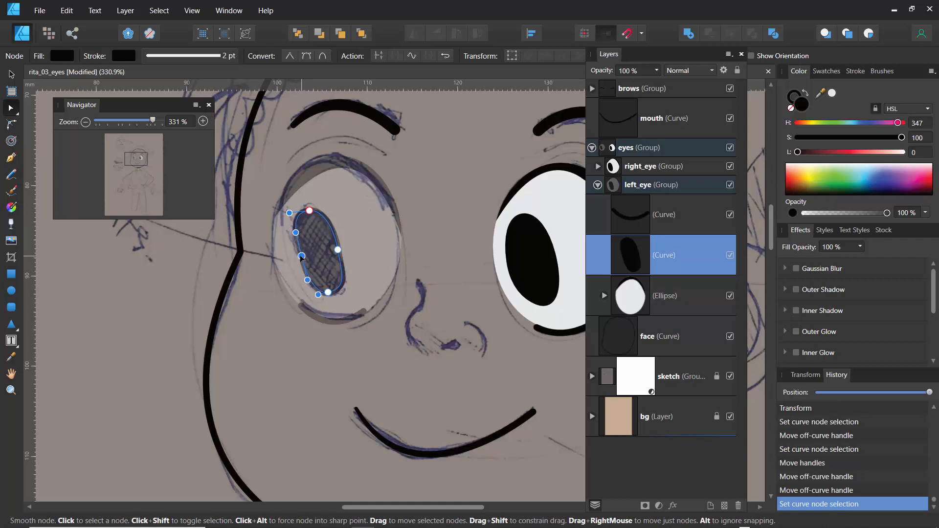
pyautogui.moveTo(301, 257); pyautogui.dragTo(300, 261)
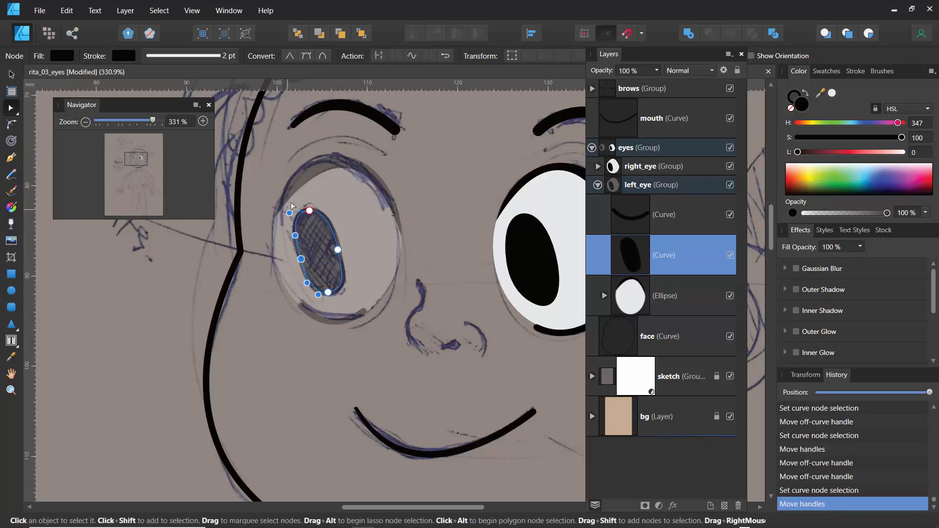
# Resize the white ellipse of the left_eye group to match the width and height of the sketched eye
pyautogui.click(288, 271)
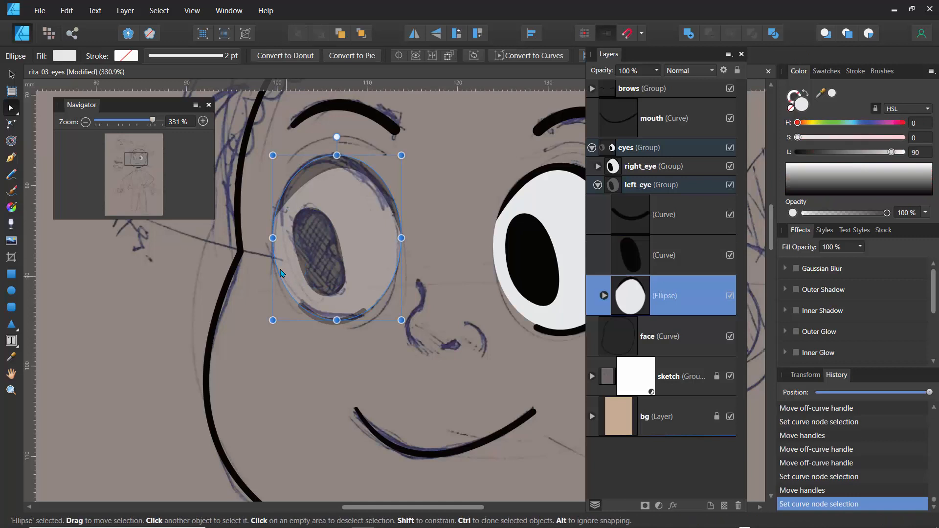
pyautogui.moveTo(284, 238)
pyautogui.mouseDown()
pyautogui.moveTo(292, 239)
pyautogui.moveTo(277, 238)
pyautogui.mouseUp()
pyautogui.moveTo(338, 153)
pyautogui.mouseDown()
pyautogui.moveTo(339, 143)
pyautogui.moveTo(339, 152)
pyautogui.mouseUp()
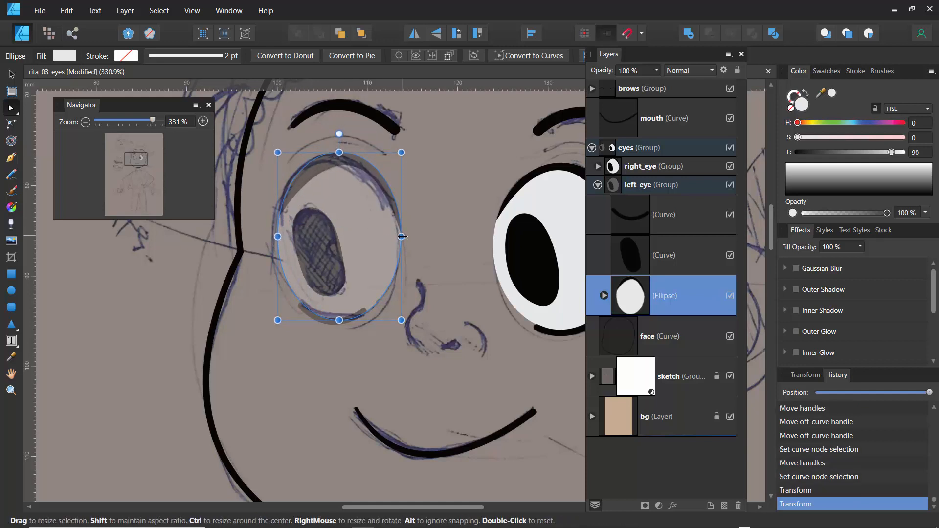
pyautogui.moveTo(401, 237); pyautogui.dragTo(395, 238)
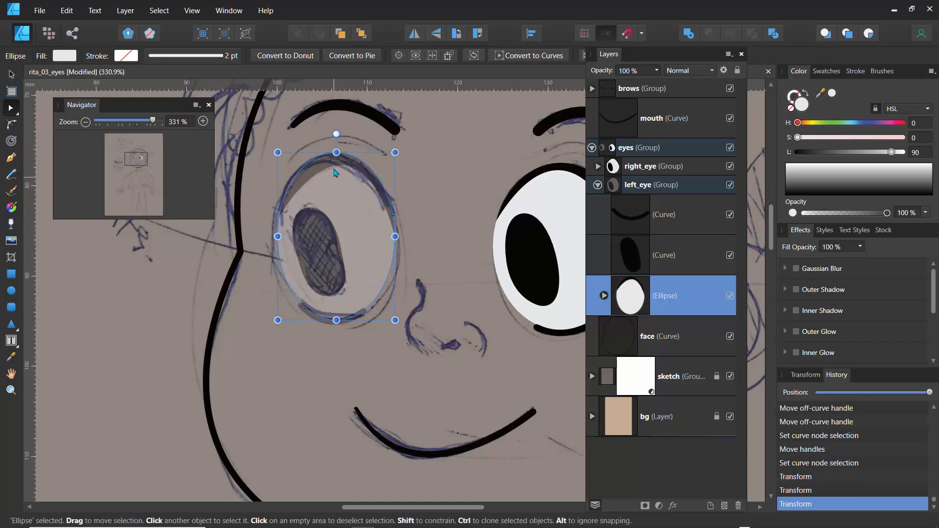
pyautogui.moveTo(336, 152); pyautogui.dragTo(334, 154)
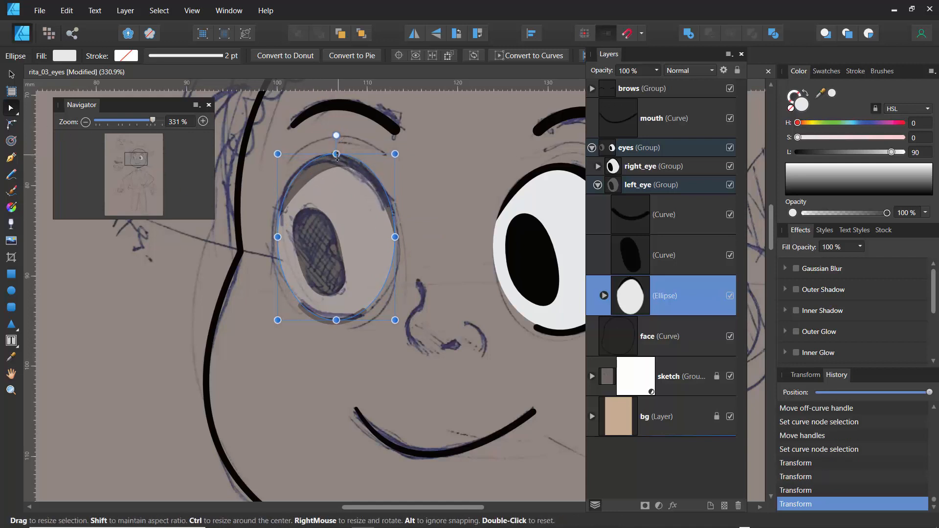
# Convert the left_eye's white ellipse to curves and move its nodes and handles onto the sketched eye outline
pyautogui.click(530, 56)
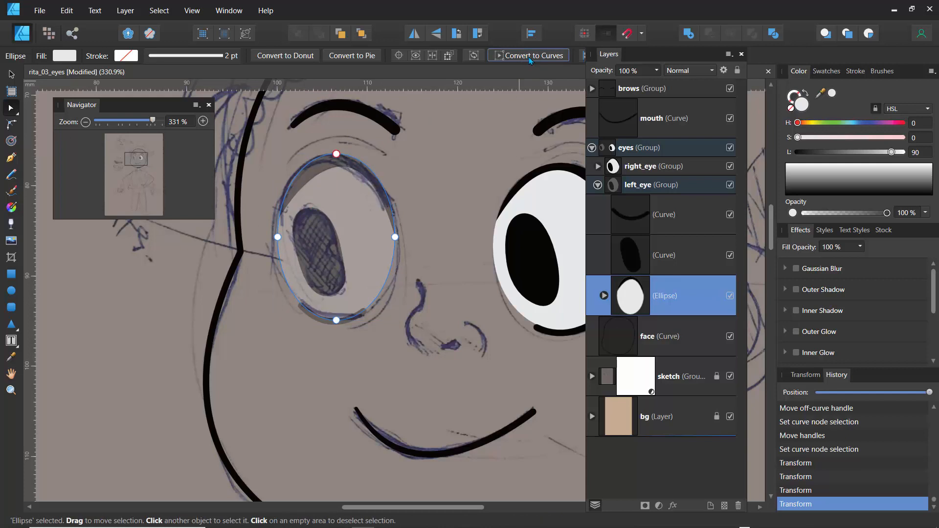
pyautogui.click(336, 154)
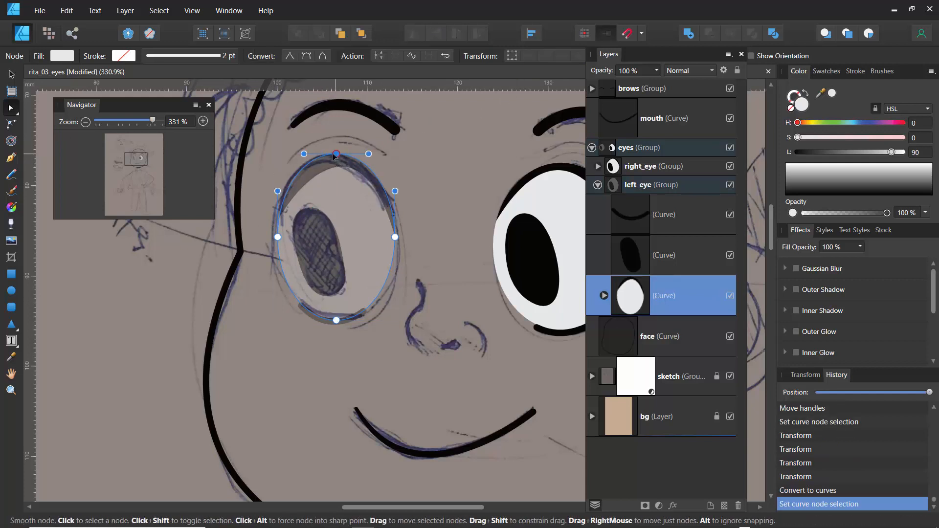
pyautogui.moveTo(336, 154); pyautogui.dragTo(327, 157)
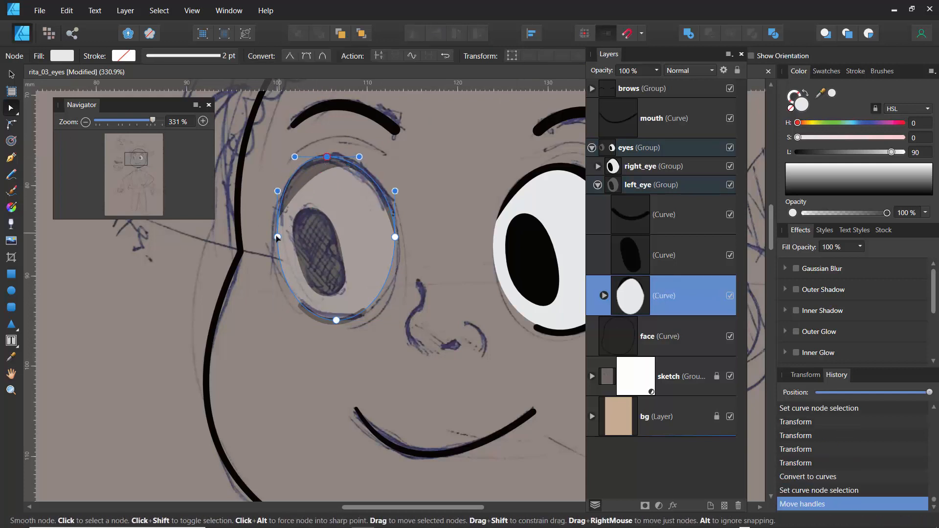
pyautogui.moveTo(277, 239); pyautogui.dragTo(273, 243)
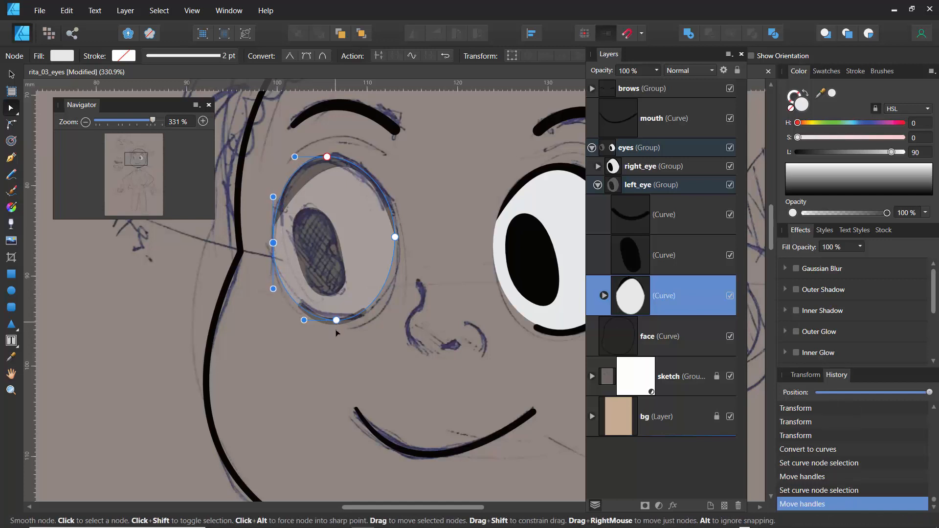
pyautogui.moveTo(336, 320); pyautogui.dragTo(391, 325)
pyautogui.moveTo(395, 236); pyautogui.dragTo(402, 239)
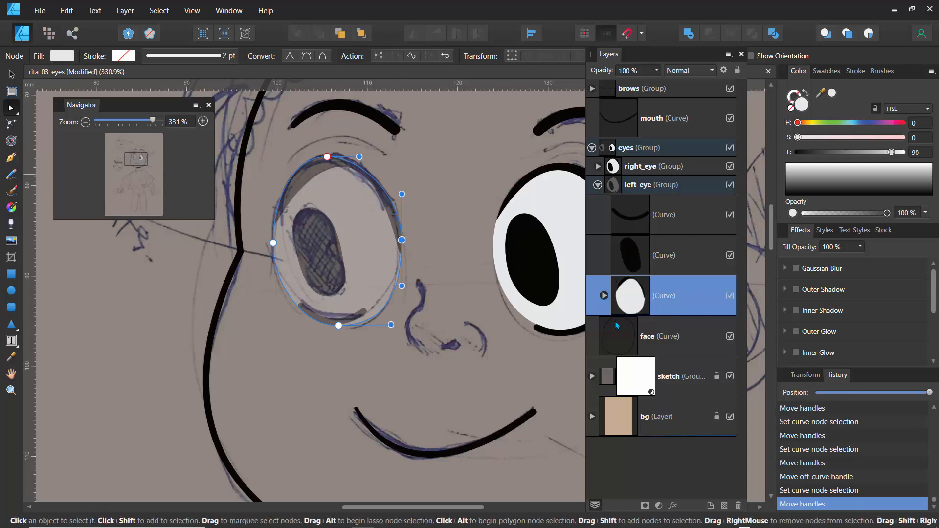
# Set the left_eye group's opacity to 0% to expose the sketch lines underneath
pyautogui.click(605, 296)
pyautogui.click(636, 337)
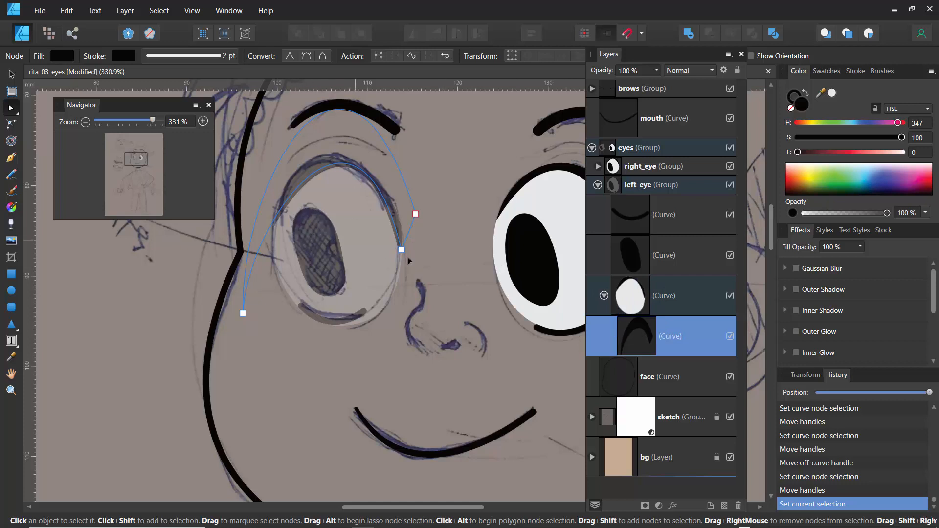
pyautogui.click(597, 185)
pyautogui.click(618, 188)
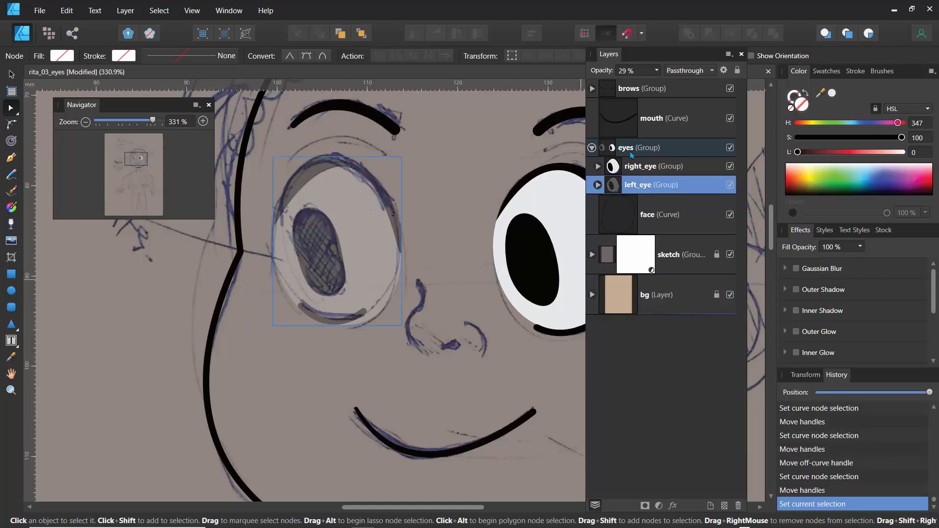
pyautogui.click(642, 69)
pyautogui.moveTo(657, 83)
pyautogui.mouseDown()
pyautogui.moveTo(742, 104)
pyautogui.moveTo(658, 100)
pyautogui.moveTo(581, 114)
pyautogui.moveTo(715, 119)
pyautogui.moveTo(590, 116)
pyautogui.mouseUp()
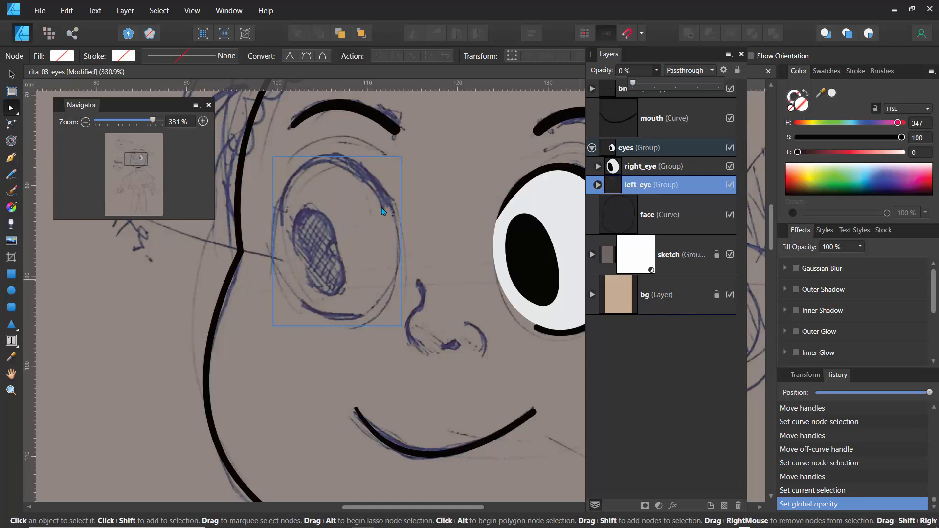
# Reshape the black eyelid curve nested in the left_eye's white shape, moving its end nodes and inner edge onto the sketched lash line
pyautogui.click(597, 186)
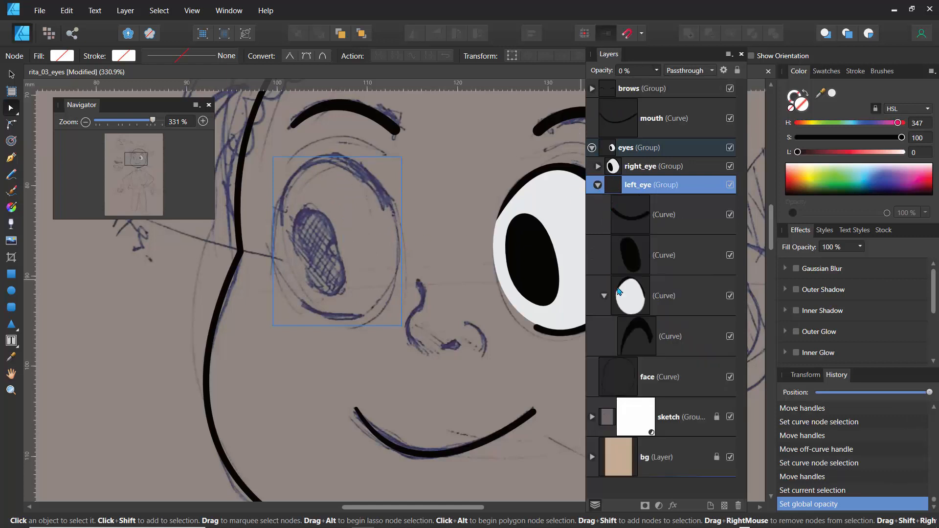
pyautogui.click(638, 337)
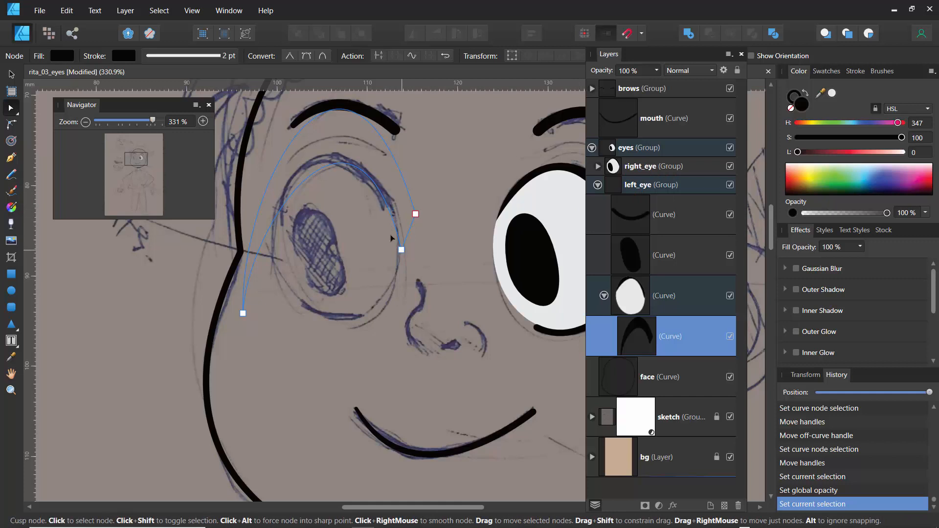
pyautogui.moveTo(391, 238); pyautogui.dragTo(393, 201)
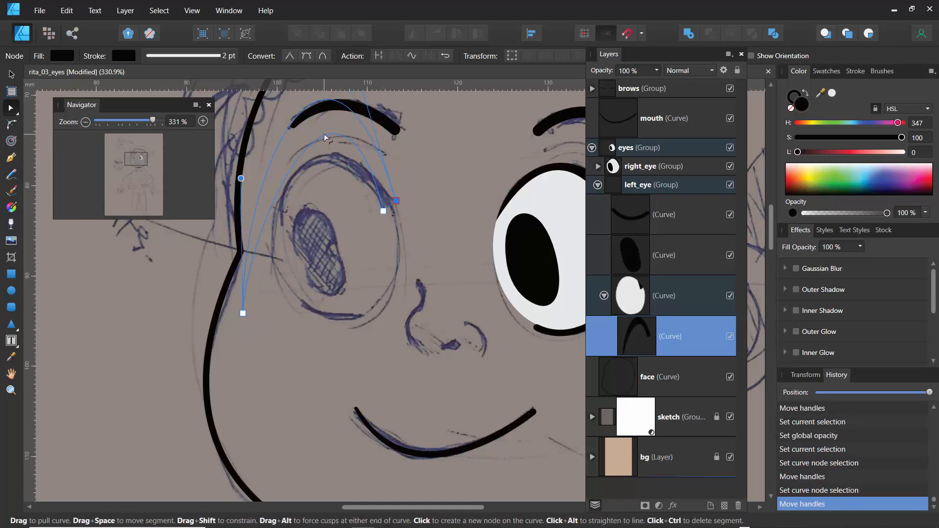
pyautogui.moveTo(324, 133); pyautogui.dragTo(312, 165)
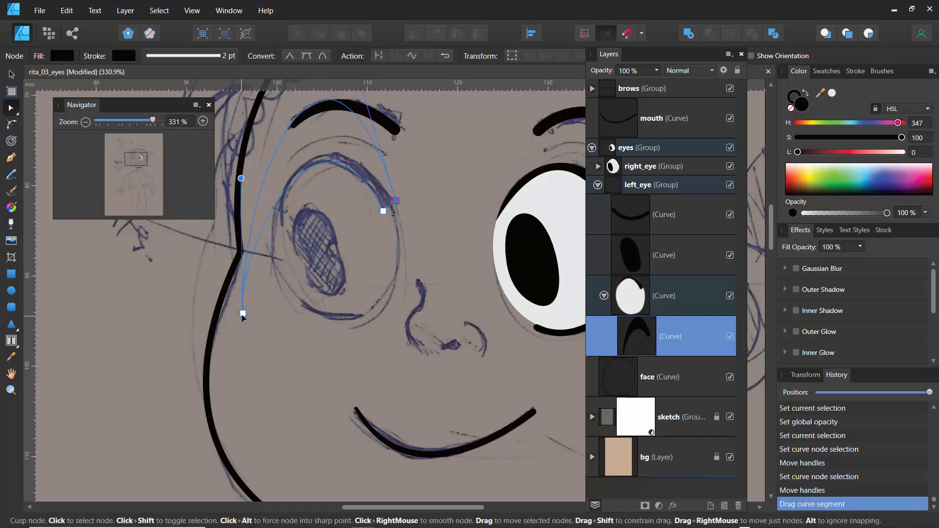
pyautogui.moveTo(242, 313); pyautogui.dragTo(262, 317)
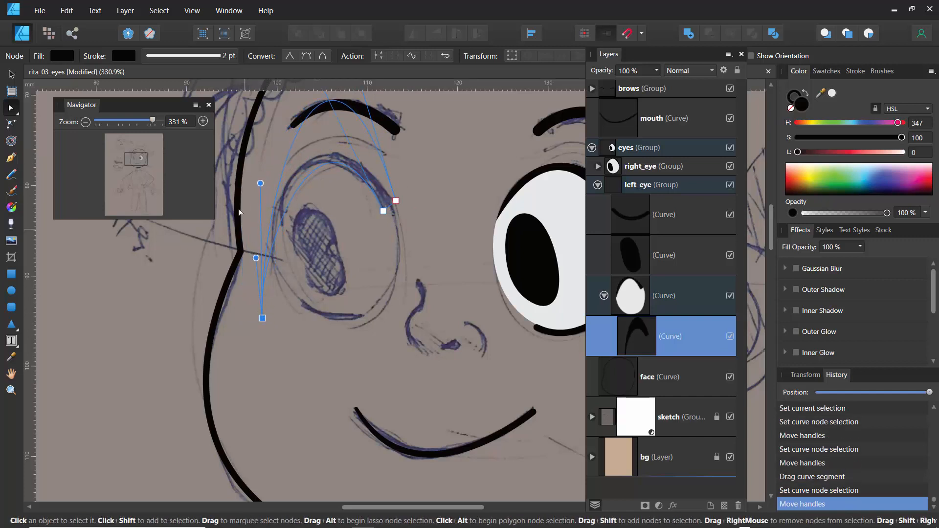
# Adjust the off-curve handles of the left_eye's eyelid curve to bring its outer and inner arcs closer to the sketch
pyautogui.moveTo(260, 184); pyautogui.dragTo(223, 243)
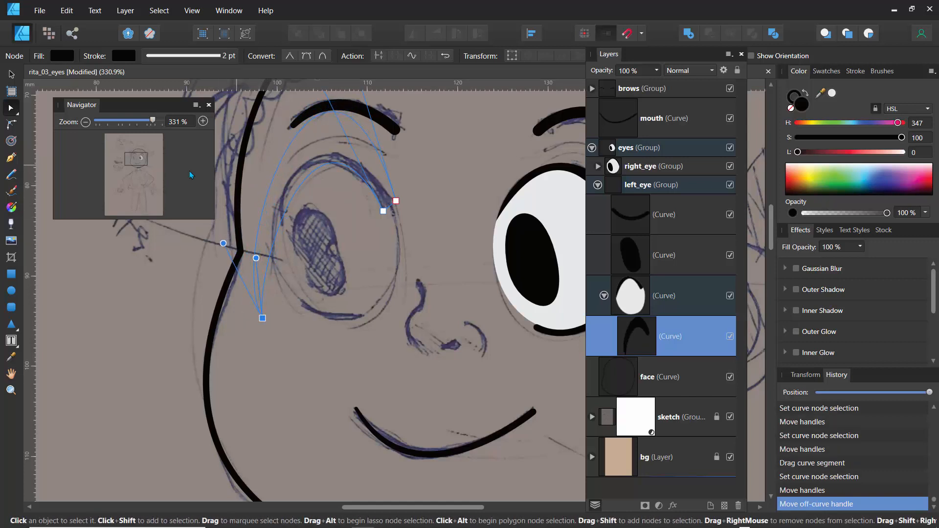
pyautogui.moveTo(135, 160); pyautogui.dragTo(136, 157)
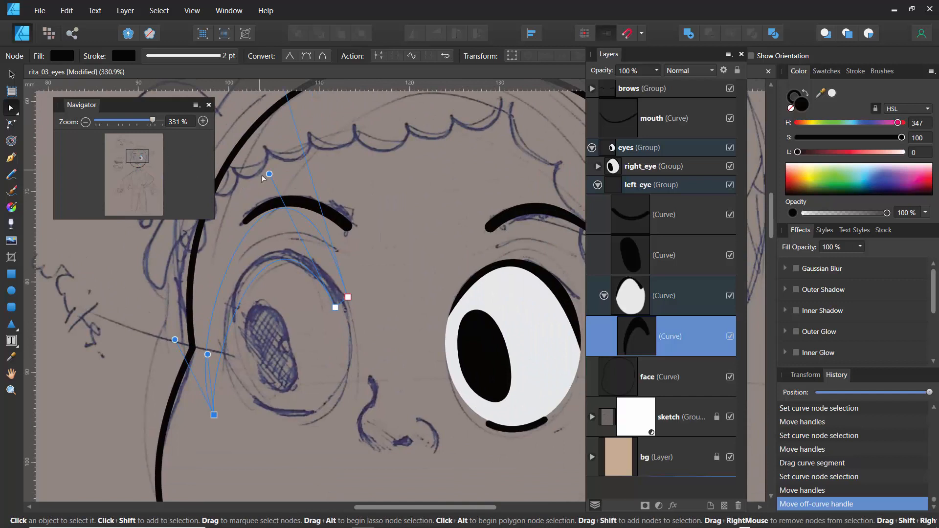
pyautogui.moveTo(269, 177); pyautogui.dragTo(249, 178)
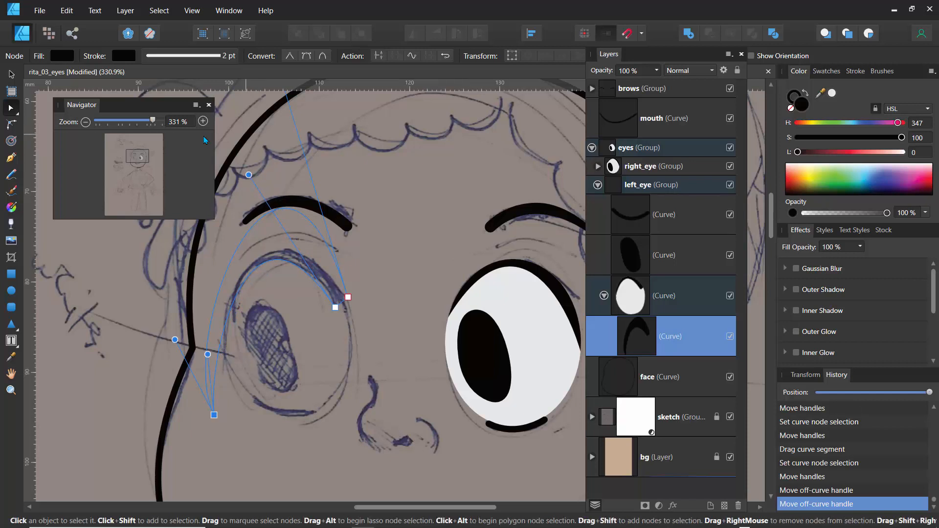
pyautogui.moveTo(139, 160); pyautogui.dragTo(140, 151)
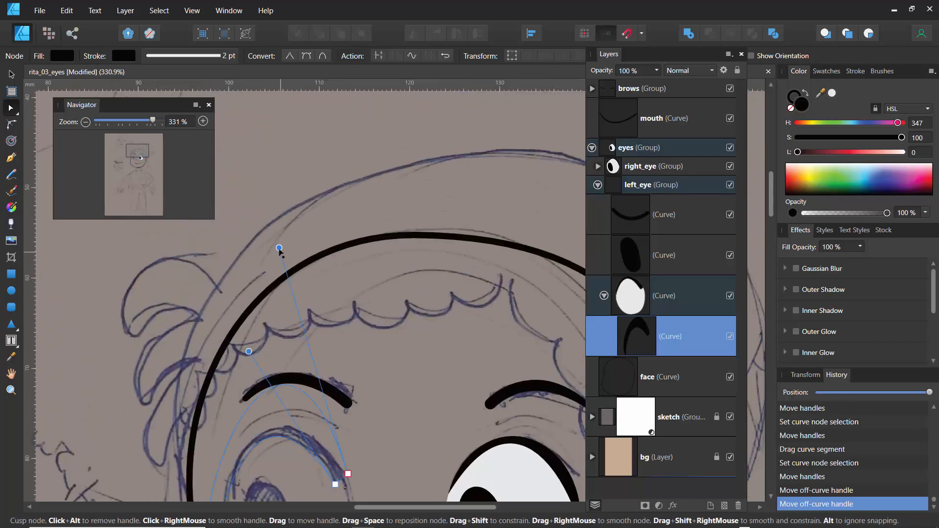
pyautogui.moveTo(279, 255); pyautogui.dragTo(277, 313)
pyautogui.moveTo(138, 158); pyautogui.dragTo(136, 162)
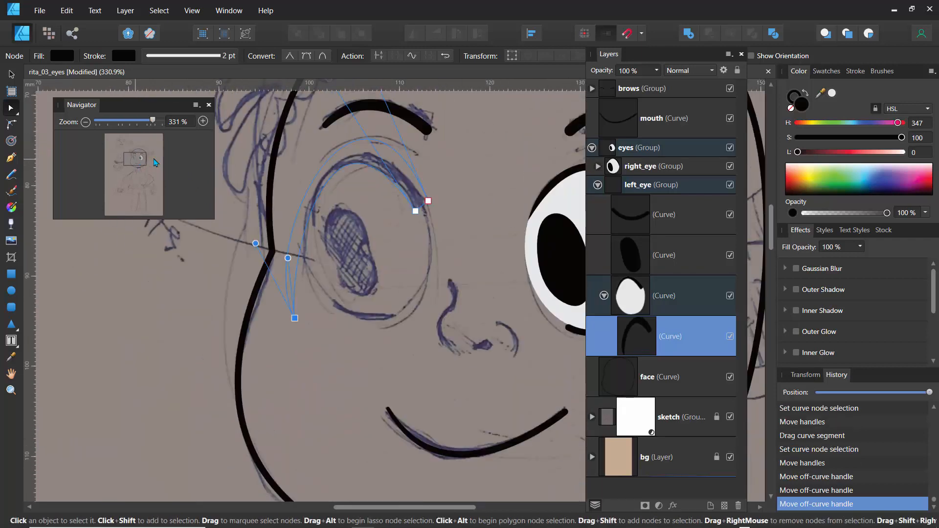
# Restore the left_eye group's opacity to 100% and view the whole face at 200%
pyautogui.click(598, 185)
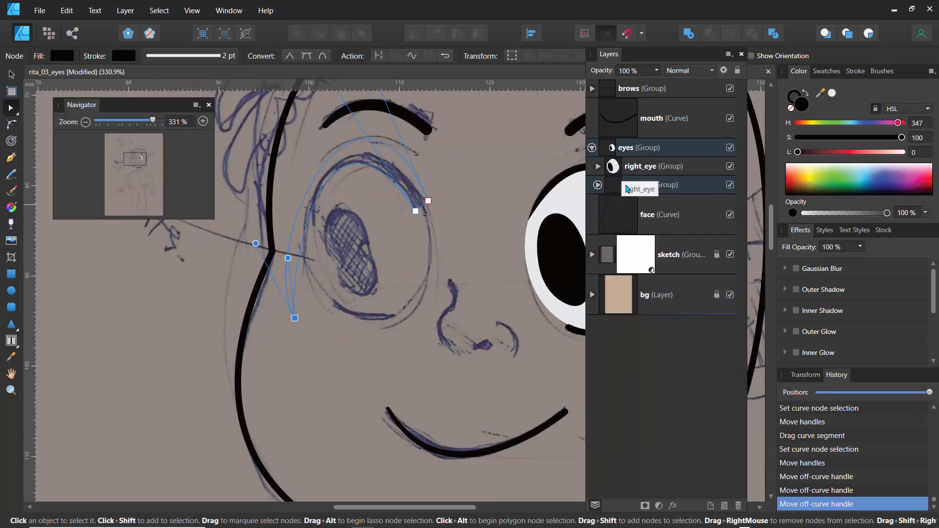
pyautogui.click(644, 191)
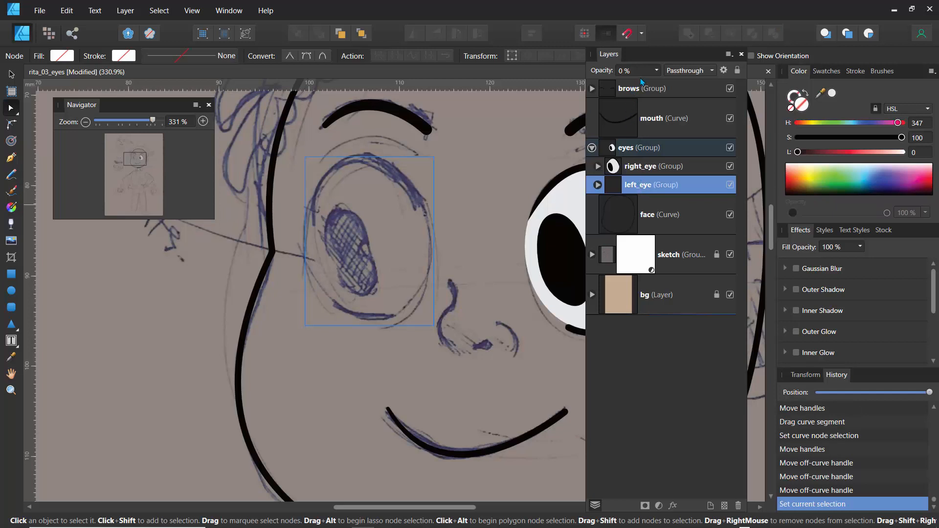
pyautogui.moveTo(659, 73); pyautogui.dragTo(765, 93)
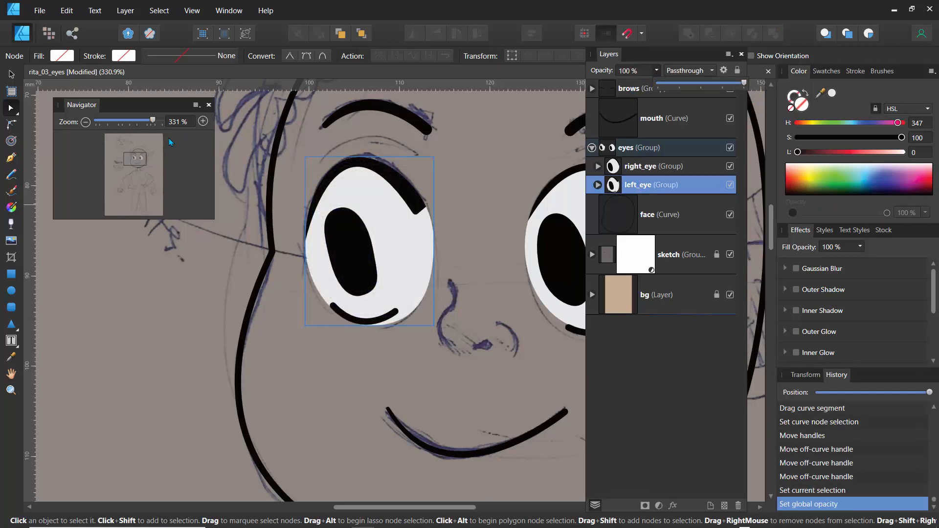
pyautogui.moveTo(153, 121)
pyautogui.mouseDown()
pyautogui.moveTo(143, 124)
pyautogui.moveTo(152, 128)
pyautogui.mouseUp()
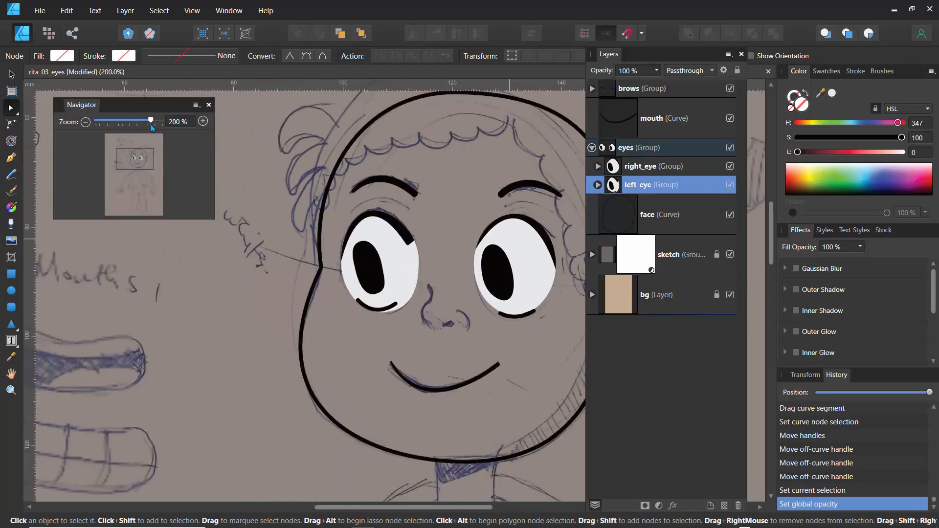
# Toggle the left_eye group's visibility repeatedly to compare the vector eye with the sketch underneath
pyautogui.click(730, 186)
pyautogui.click(731, 186)
pyautogui.click(730, 186)
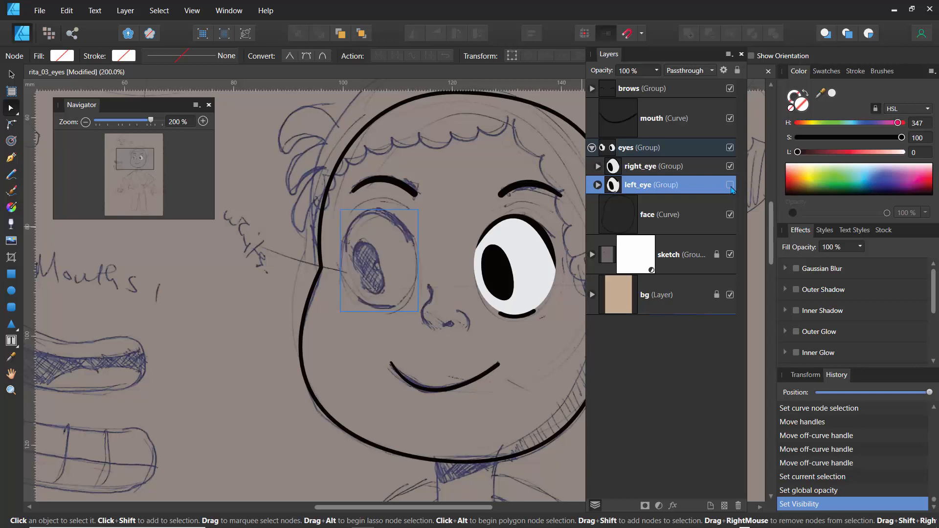
pyautogui.click(731, 187)
pyautogui.click(730, 187)
pyautogui.click(731, 188)
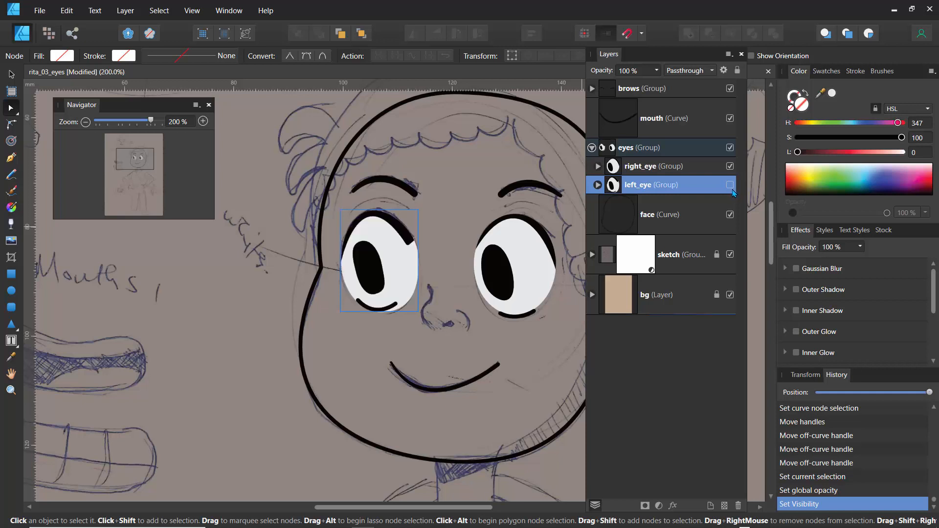
pyautogui.click(732, 189)
pyautogui.click(732, 188)
pyautogui.click(732, 188)
pyautogui.click(731, 188)
# Reposition the inner-corner and lower end nodes of the left_eye's eyelid curve and adjust their handles to follow the sketched lash line
pyautogui.click(402, 230)
pyautogui.click(424, 227)
pyautogui.moveTo(425, 227); pyautogui.dragTo(409, 242)
pyautogui.click(411, 242)
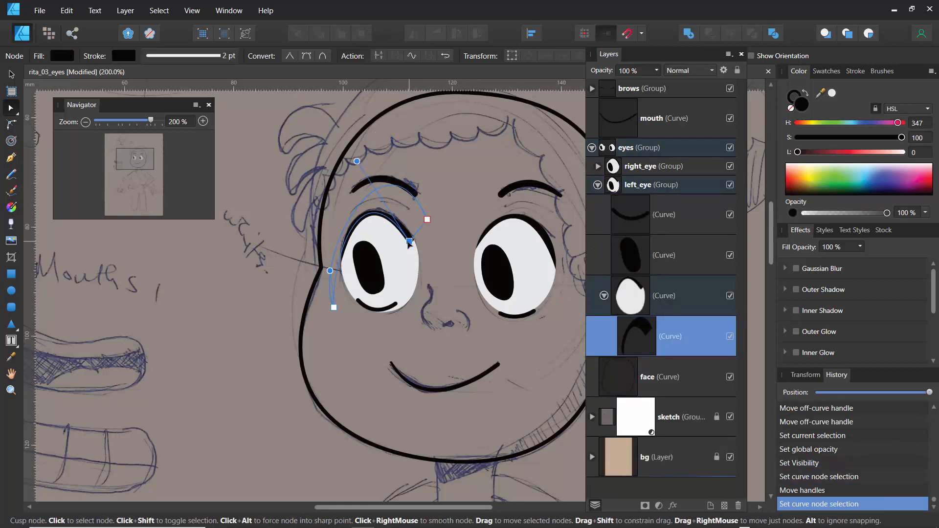
pyautogui.moveTo(329, 274); pyautogui.dragTo(320, 274)
pyautogui.moveTo(332, 313); pyautogui.dragTo(331, 326)
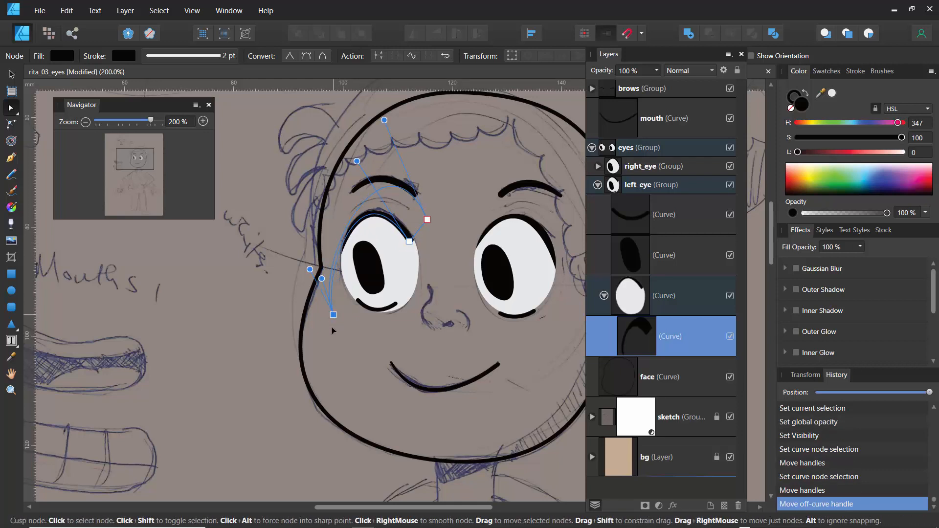
pyautogui.moveTo(315, 273); pyautogui.dragTo(324, 275)
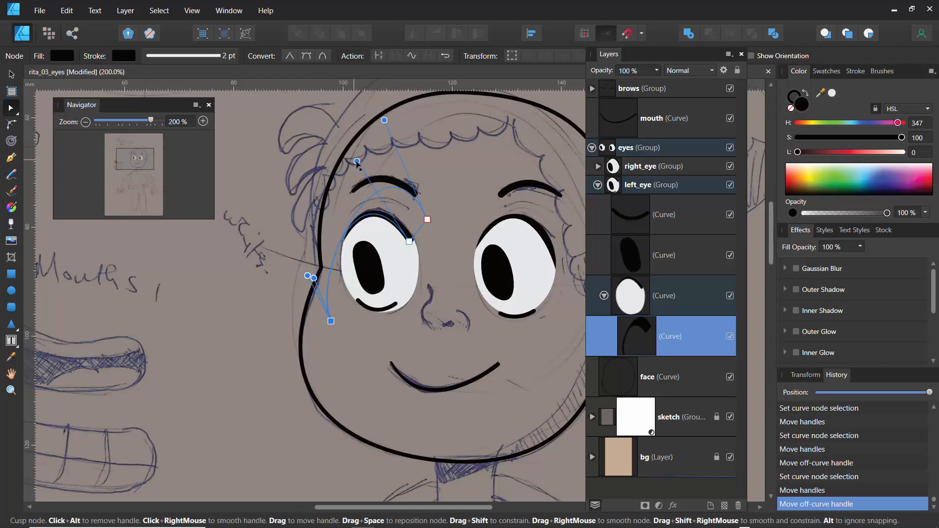
pyautogui.moveTo(357, 161)
pyautogui.mouseDown()
pyautogui.moveTo(355, 148)
pyautogui.moveTo(357, 156)
pyautogui.mouseUp()
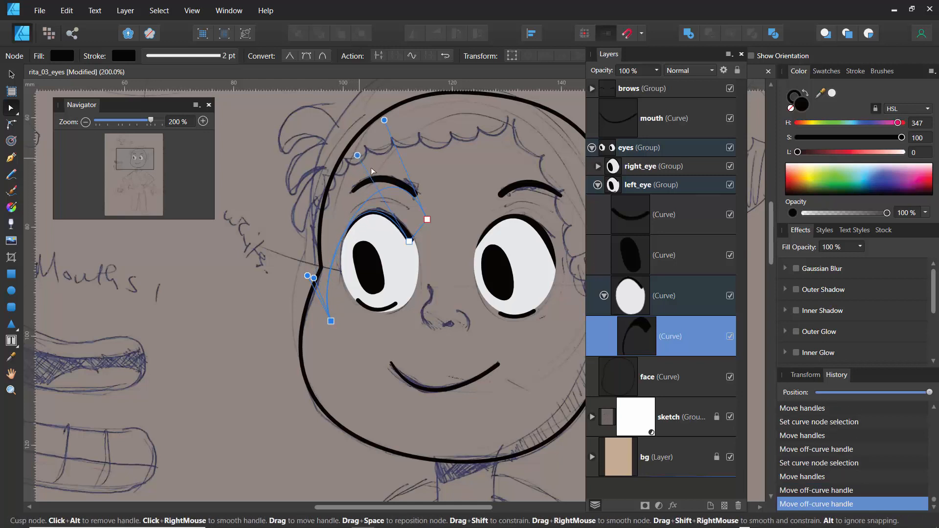
# Hide and show the left_eye group several times to check the reshaped eyelid against the pencil lines
pyautogui.click(730, 185)
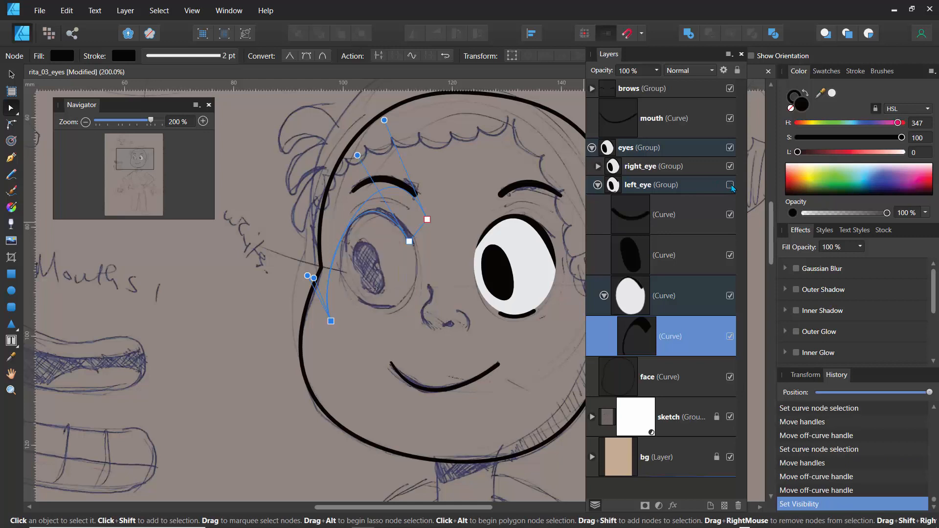
pyautogui.click(730, 186)
pyautogui.click(730, 185)
pyautogui.click(731, 186)
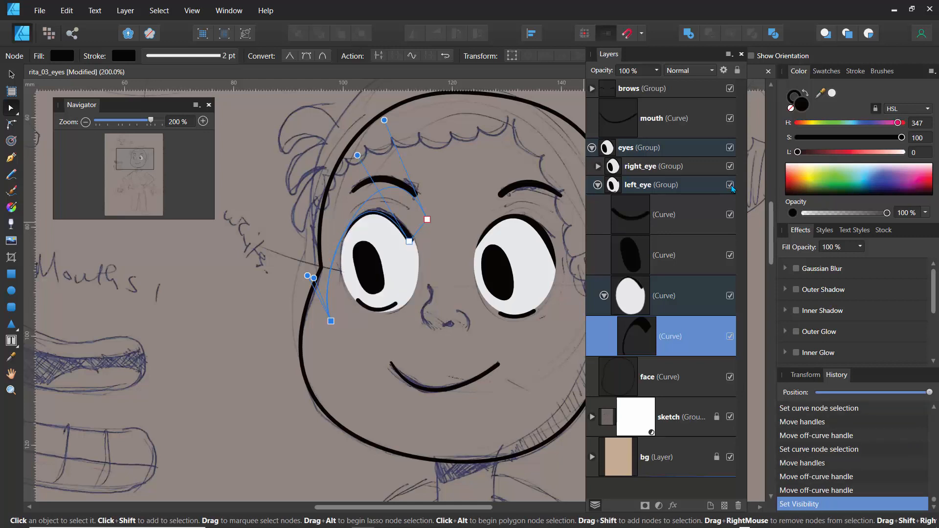
pyautogui.click(730, 185)
pyautogui.click(730, 186)
pyautogui.click(731, 185)
pyautogui.click(730, 186)
pyautogui.click(730, 186)
pyautogui.click(731, 185)
# Move the eyelid curve's lower end node farther down below the eye and pull its handles outward to widen the arc
pyautogui.moveTo(331, 321); pyautogui.dragTo(330, 343)
pyautogui.moveTo(305, 297); pyautogui.dragTo(258, 284)
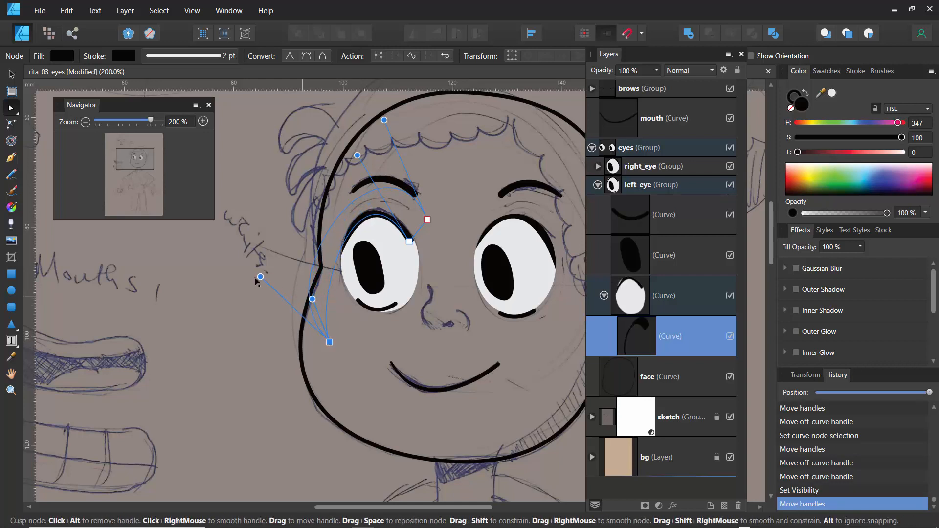
pyautogui.moveTo(329, 349); pyautogui.dragTo(329, 357)
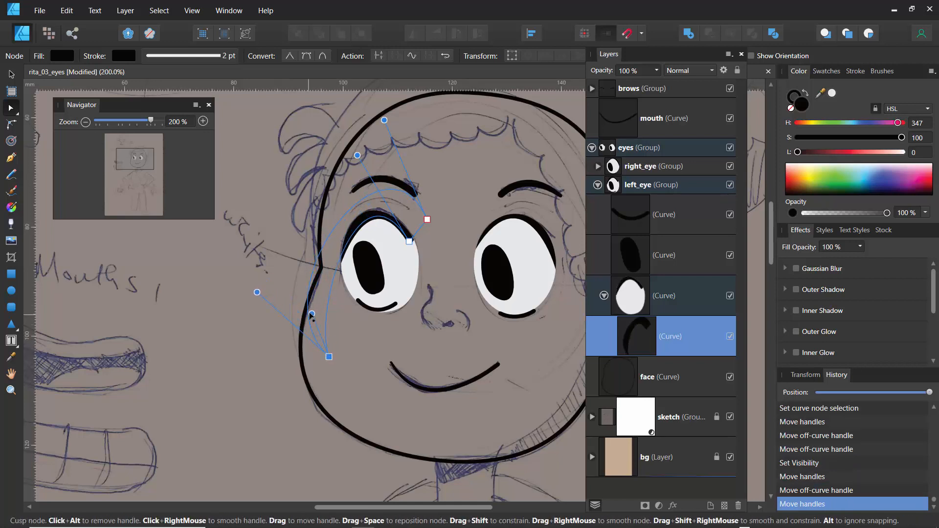
pyautogui.moveTo(312, 314); pyautogui.dragTo(300, 307)
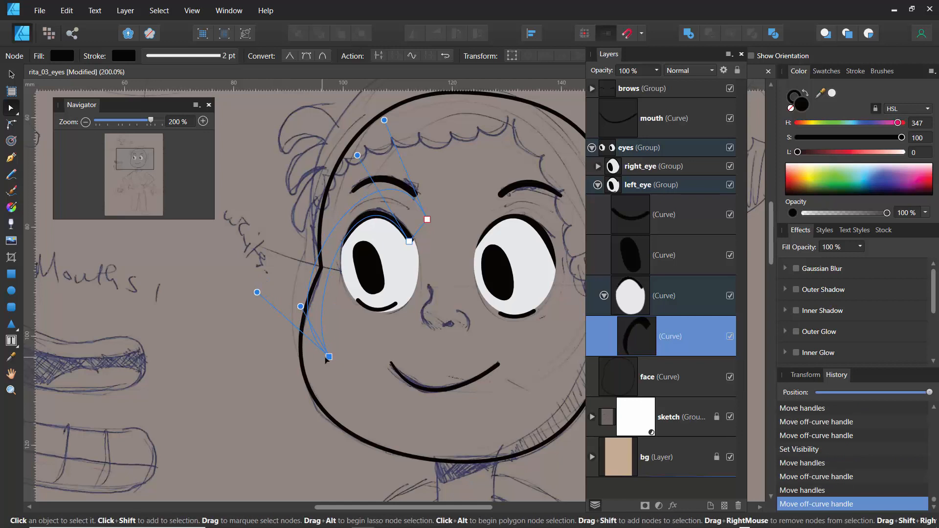
pyautogui.moveTo(329, 356); pyautogui.dragTo(346, 354)
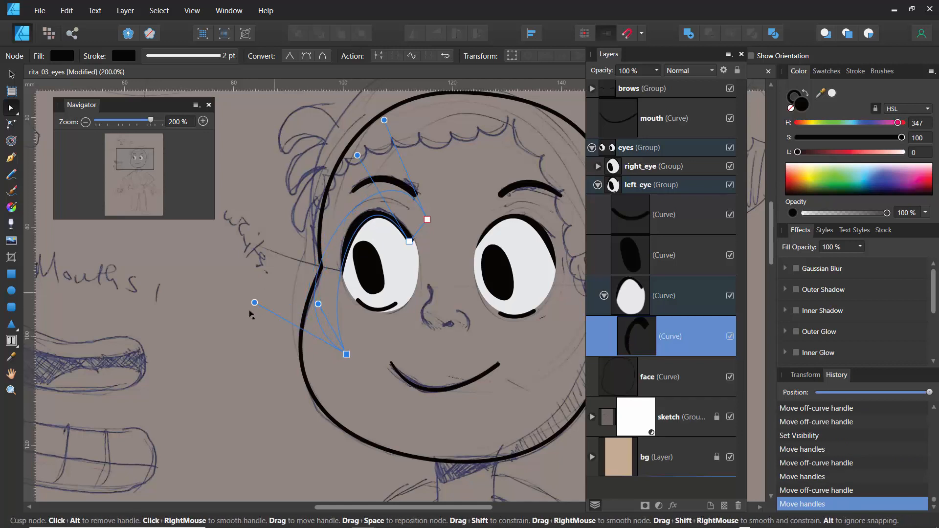
pyautogui.moveTo(318, 303); pyautogui.dragTo(307, 325)
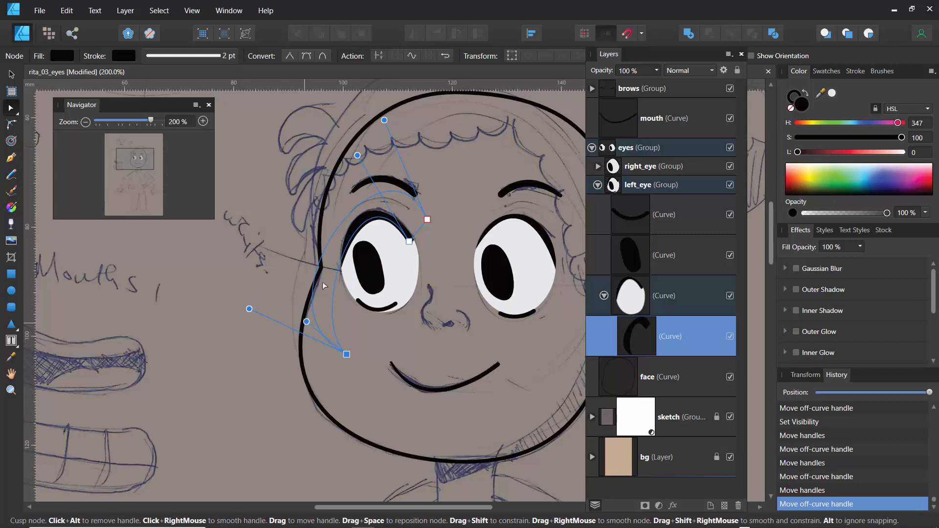
# Bend the eyelid curve's inner edge to refine the lash thickness along the white's outer and upper rim, and deselect the curve
pyautogui.moveTo(348, 242); pyautogui.dragTo(344, 242)
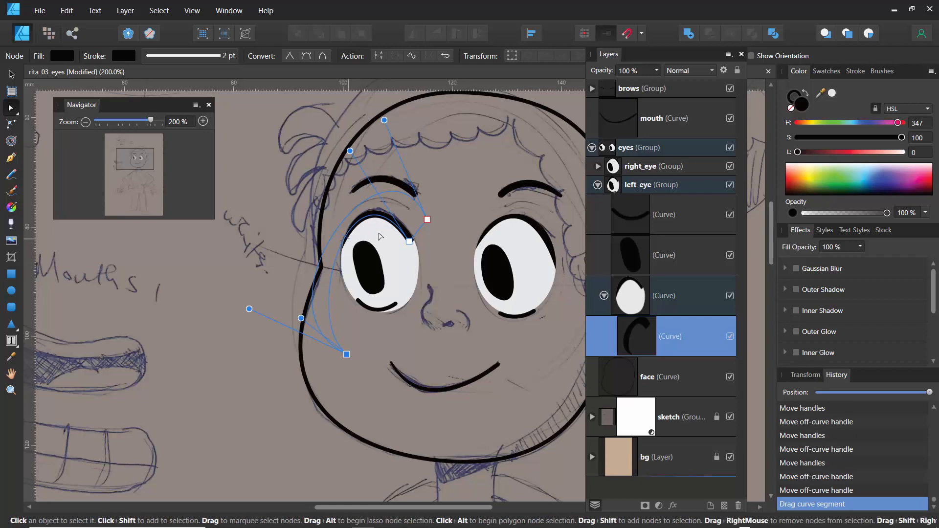
pyautogui.moveTo(392, 221); pyautogui.dragTo(388, 225)
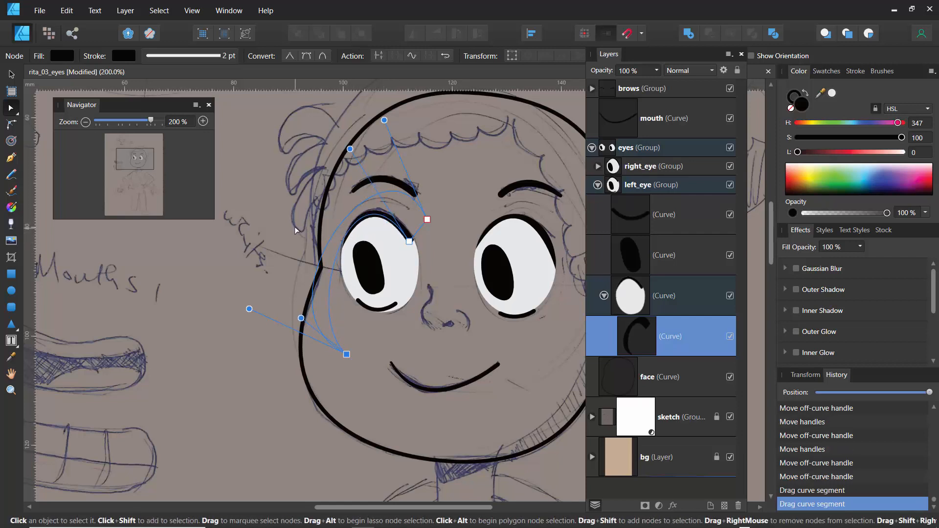
pyautogui.click(327, 258)
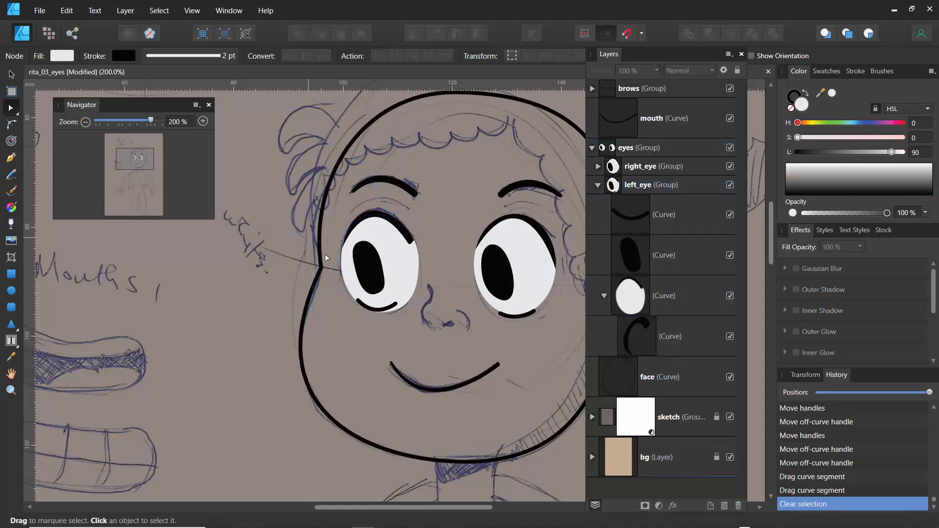
# Move the eyelid curve's upper corner node up and outward and nudge its inner-corner node at the end of the lash
pyautogui.click(408, 238)
pyautogui.click(427, 220)
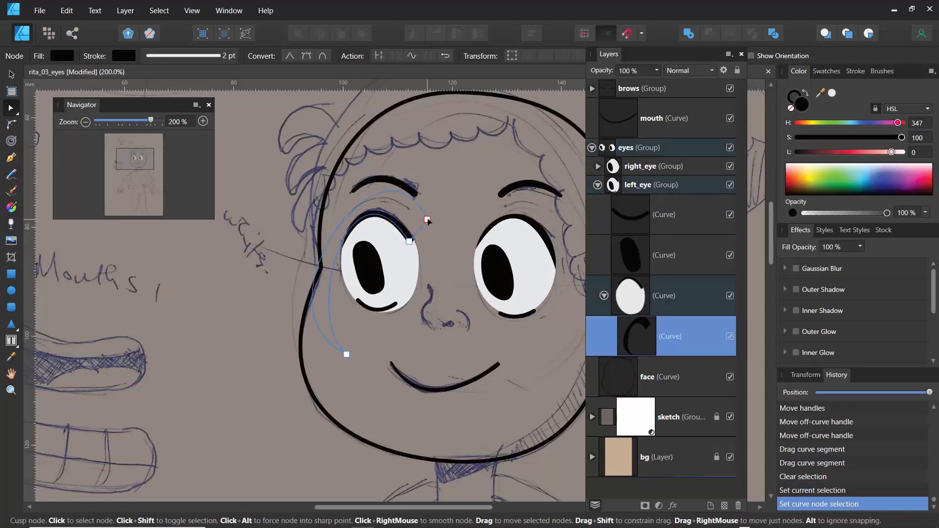
pyautogui.moveTo(427, 220); pyautogui.dragTo(437, 208)
pyautogui.click(413, 242)
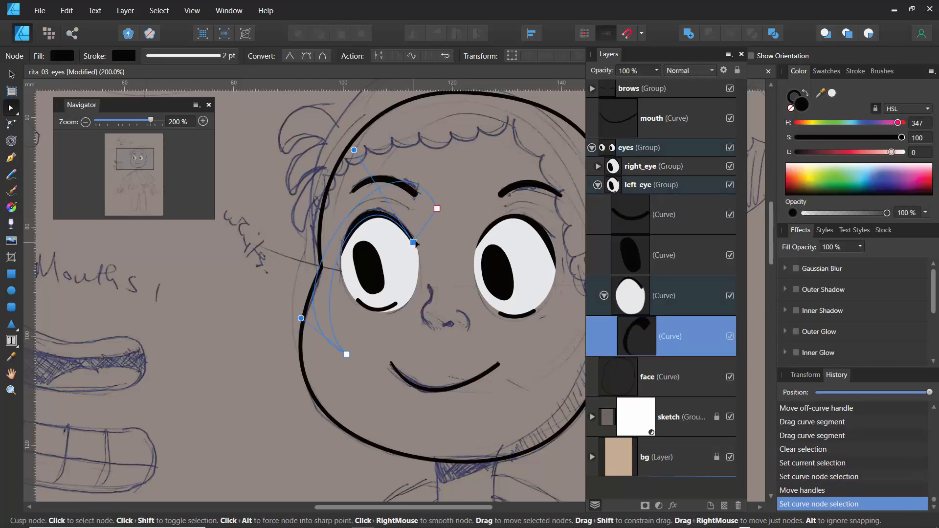
pyautogui.moveTo(414, 242); pyautogui.dragTo(411, 241)
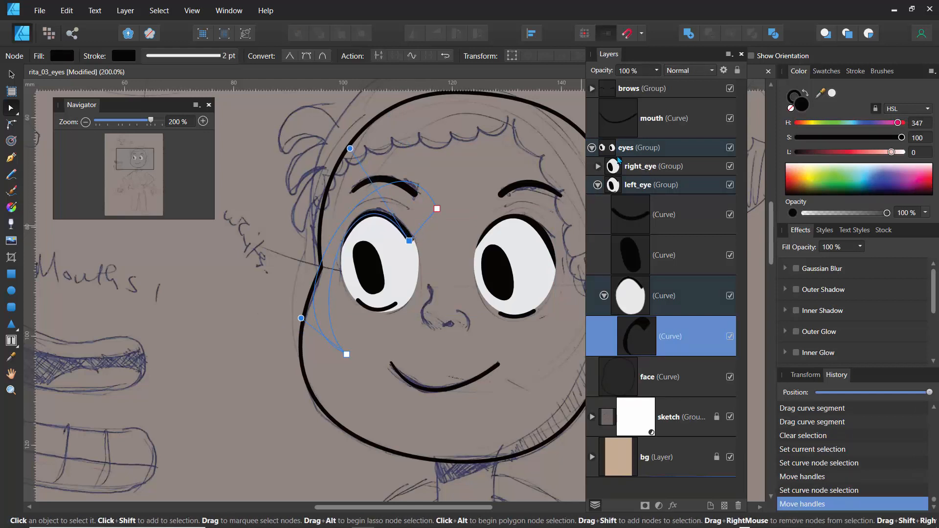
# Compare the left eye with the sketch, and move the eyelid curve's lower end node slightly up and toward the nose
pyautogui.click(729, 186)
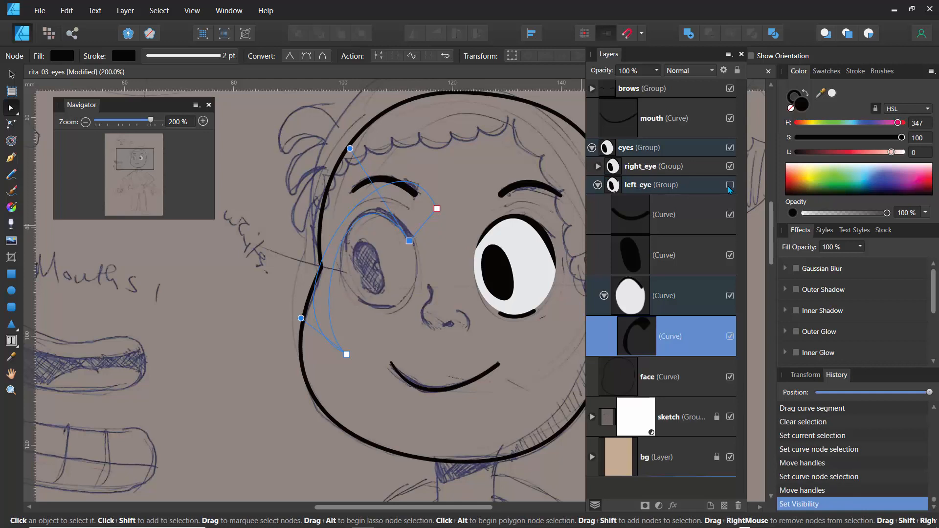
pyautogui.click(729, 185)
pyautogui.click(729, 186)
pyautogui.click(730, 186)
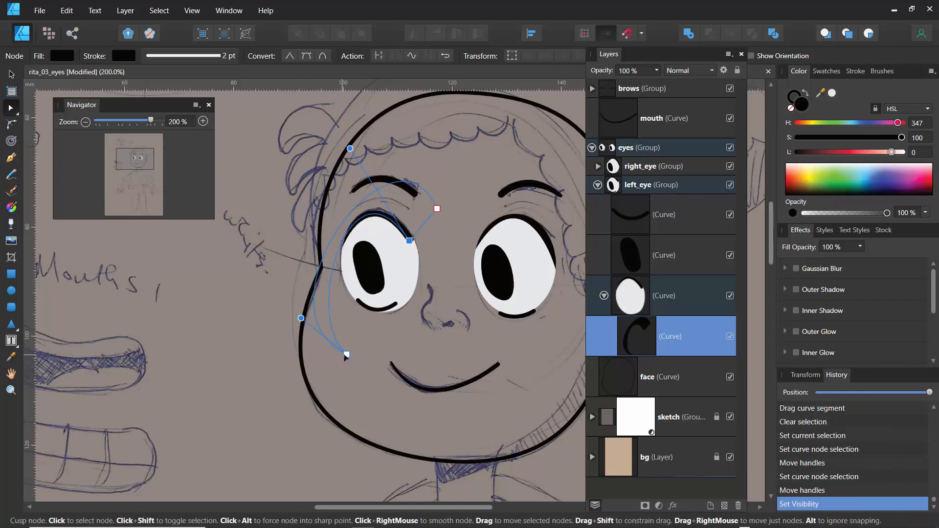
pyautogui.moveTo(346, 354)
pyautogui.mouseDown()
pyautogui.moveTo(358, 356)
pyautogui.moveTo(353, 345)
pyautogui.mouseUp()
pyautogui.click(277, 229)
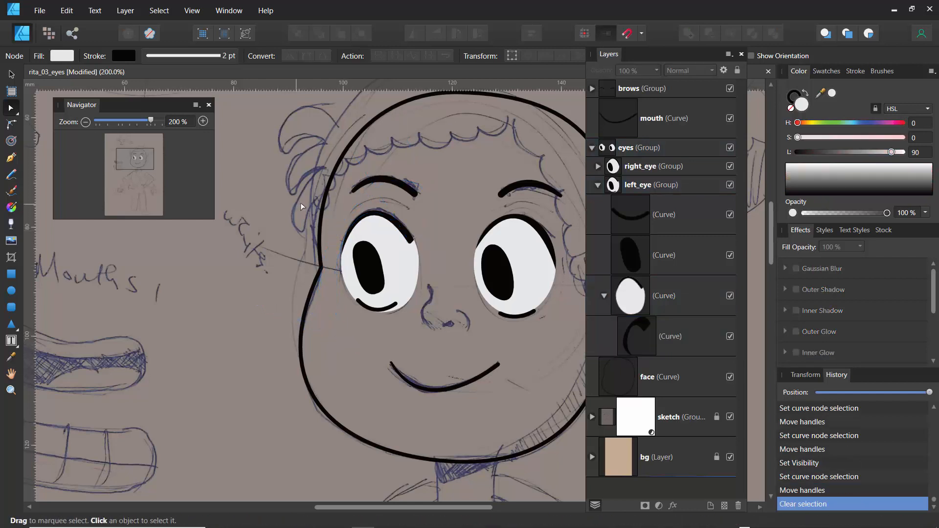
# Move the end nodes of the left_eye's lower lid line onto the white's bottom edge and check them against the sketch
pyautogui.click(380, 311)
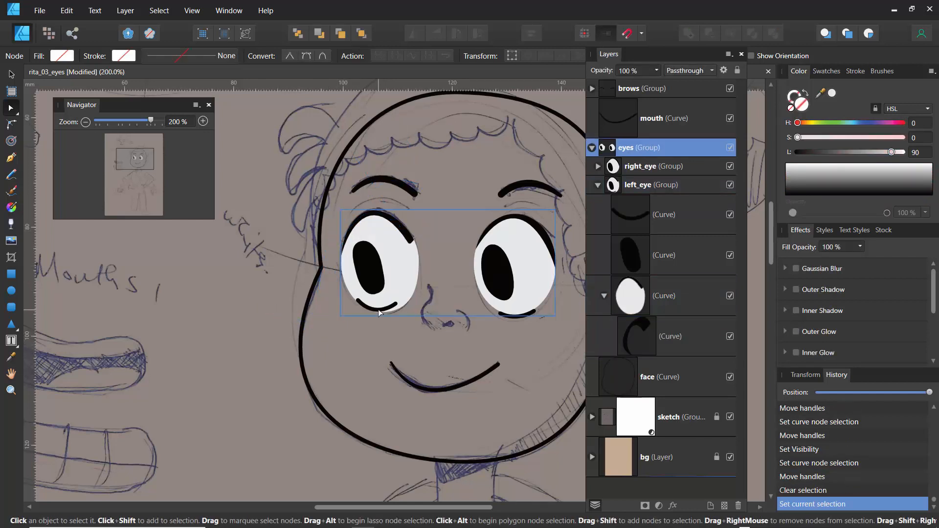
pyautogui.click(378, 309)
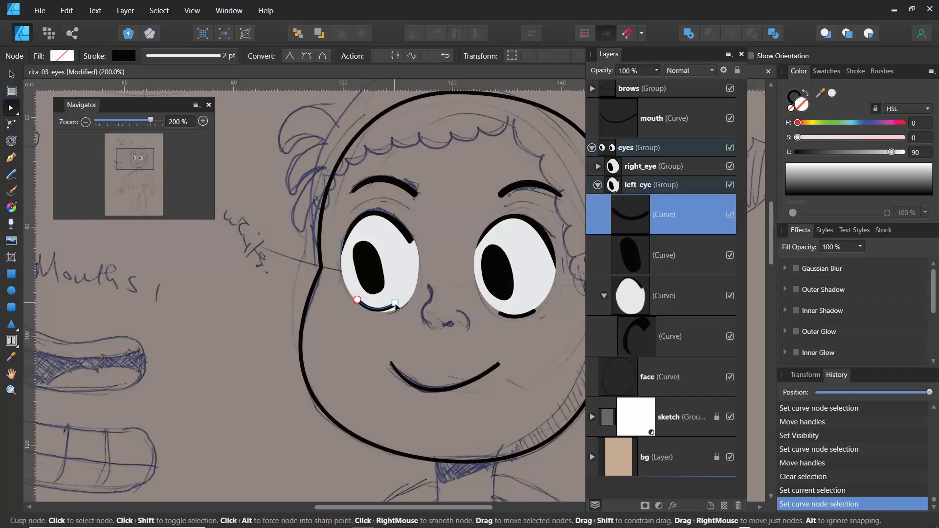
pyautogui.moveTo(396, 307)
pyautogui.mouseDown()
pyautogui.moveTo(359, 303)
pyautogui.moveTo(385, 319)
pyautogui.moveTo(360, 304)
pyautogui.moveTo(400, 305)
pyautogui.mouseUp()
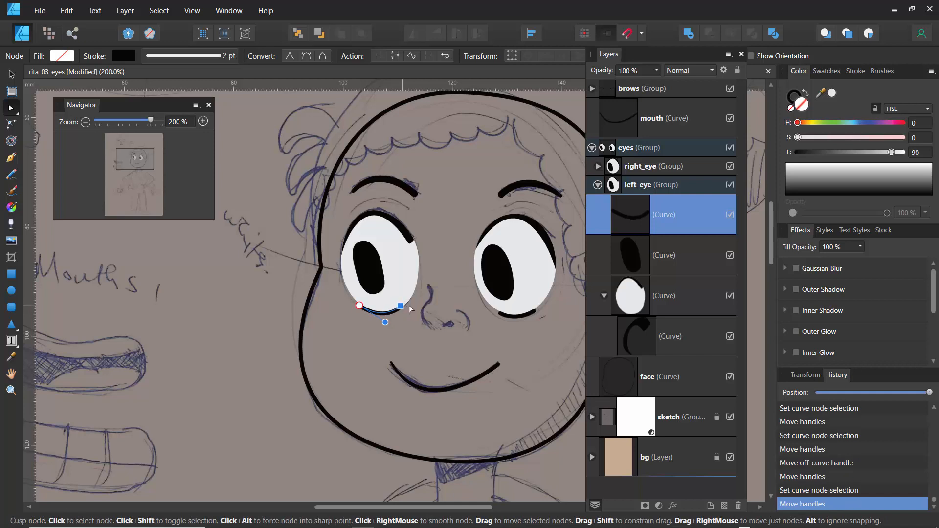
pyautogui.click(731, 185)
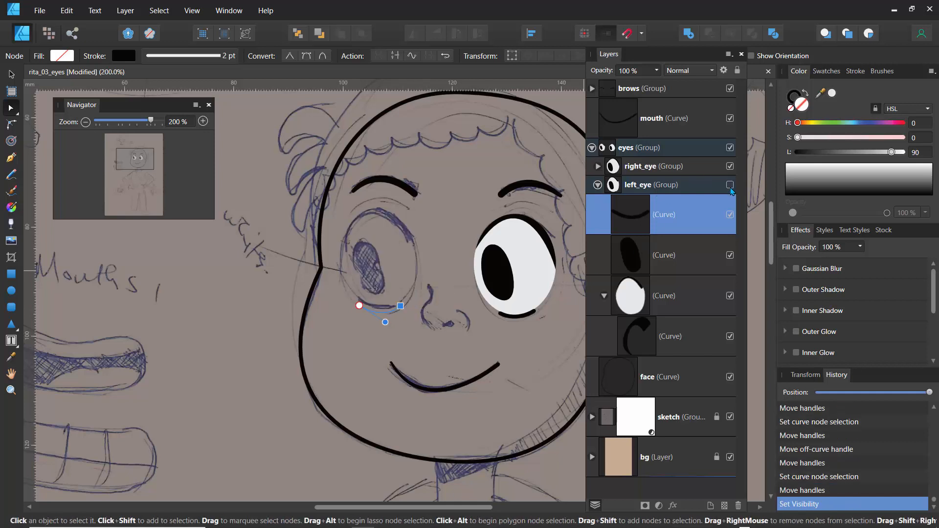
pyautogui.click(731, 189)
# Set the left_eye group's opacity to 32% so the sketch shows through
pyautogui.click(657, 188)
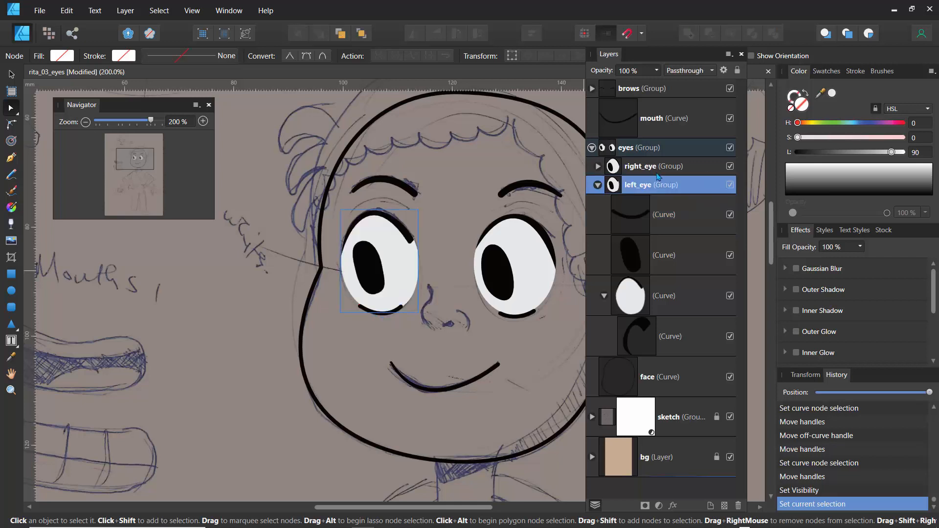
pyautogui.click(656, 71)
pyautogui.moveTo(662, 83); pyautogui.dragTo(602, 99)
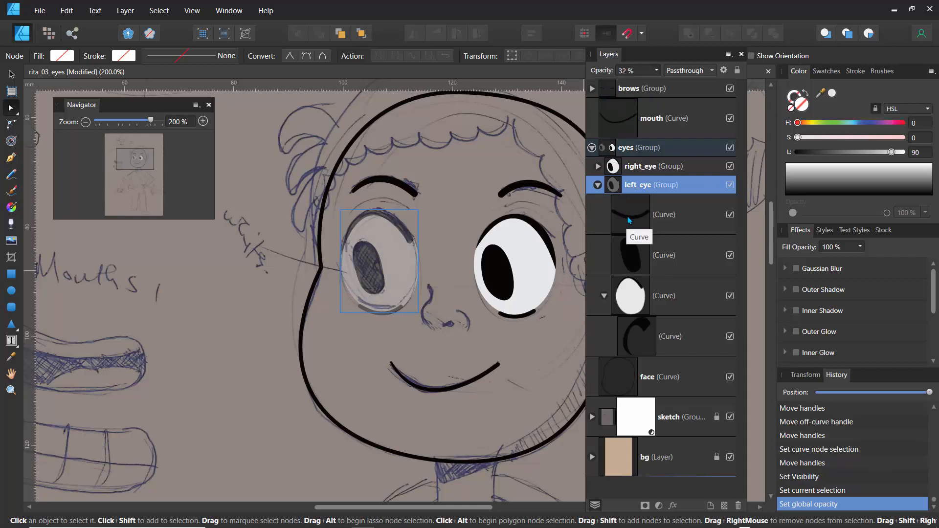
# Move both end nodes of the left_eye's lower lid line onto the sketched lower lid, keeping the line selected
pyautogui.click(625, 218)
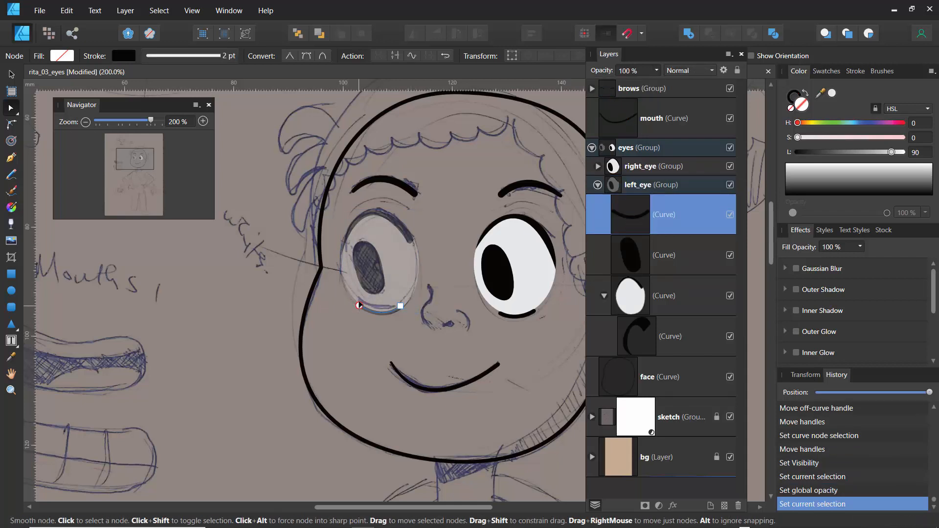
pyautogui.moveTo(358, 298)
pyautogui.mouseDown()
pyautogui.moveTo(393, 305)
pyautogui.moveTo(373, 310)
pyautogui.moveTo(393, 306)
pyautogui.moveTo(358, 297)
pyautogui.mouseUp()
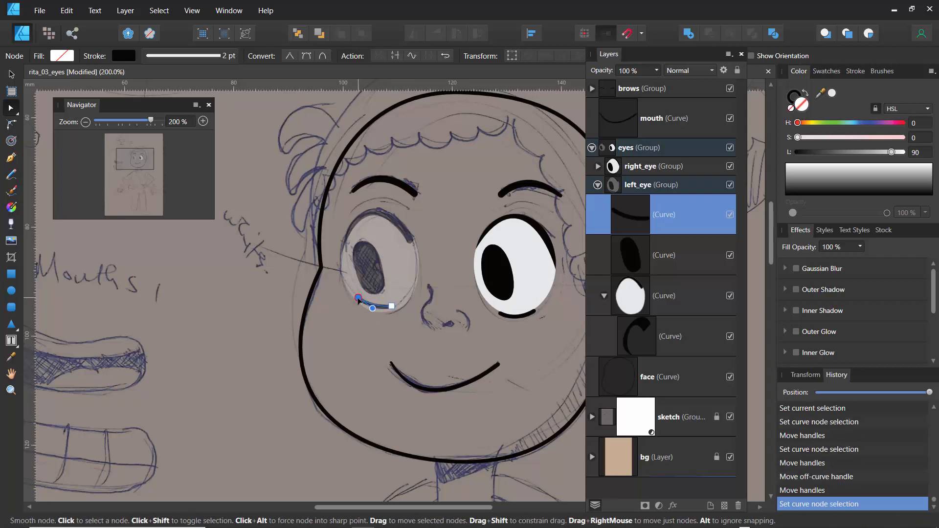
pyautogui.click(345, 321)
pyautogui.click(636, 218)
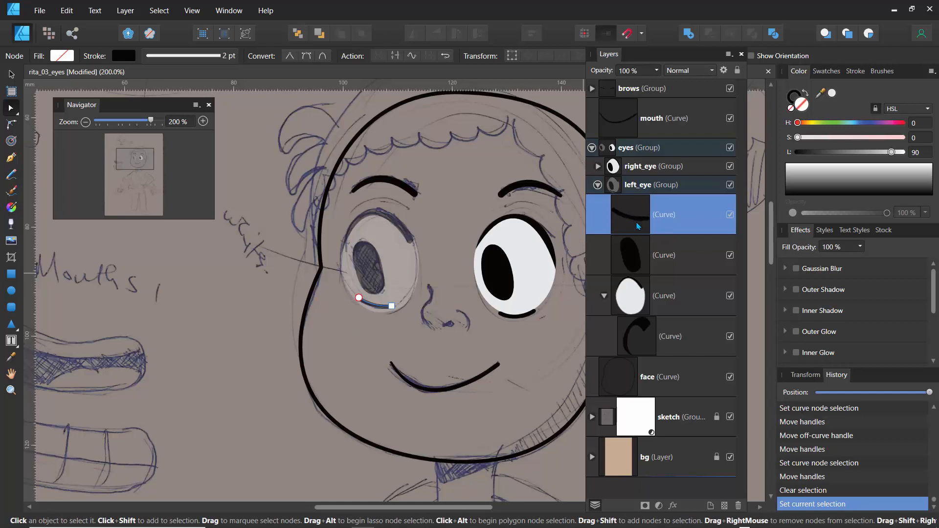
# Set the left_eye group's opacity back to 100%
pyautogui.click(628, 188)
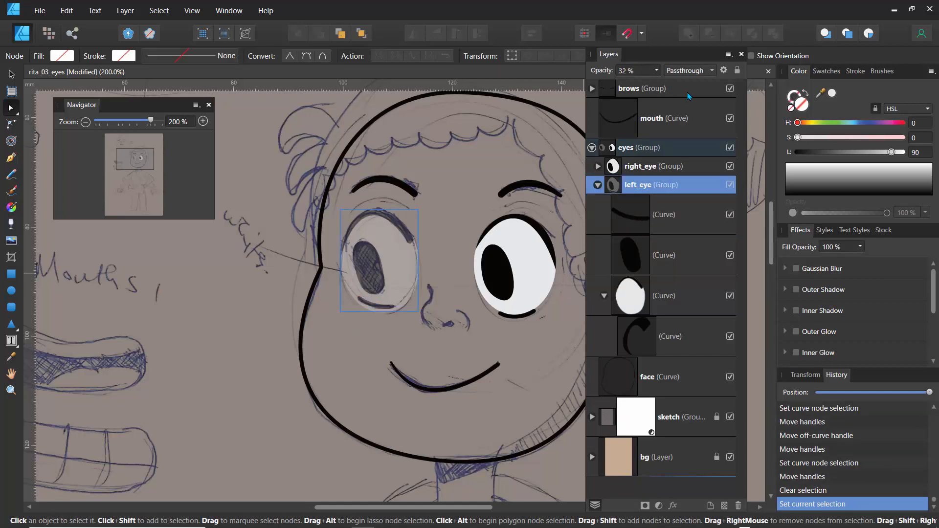
pyautogui.click(656, 71)
pyautogui.moveTo(658, 83); pyautogui.dragTo(749, 91)
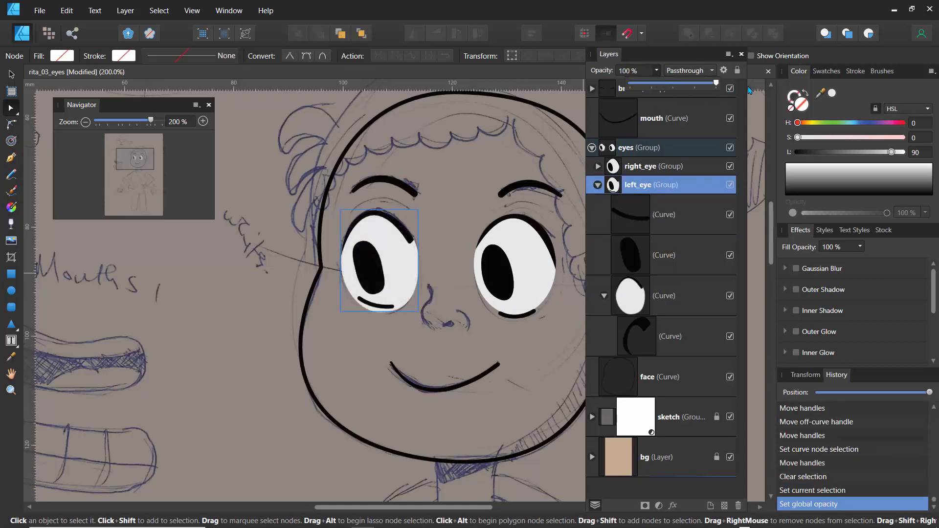
# Move and slightly rotate the left_eye's whole lower lid line onto the bottom edge of the white, and collapse the left_eye group
pyautogui.click(376, 306)
pyautogui.click(376, 307)
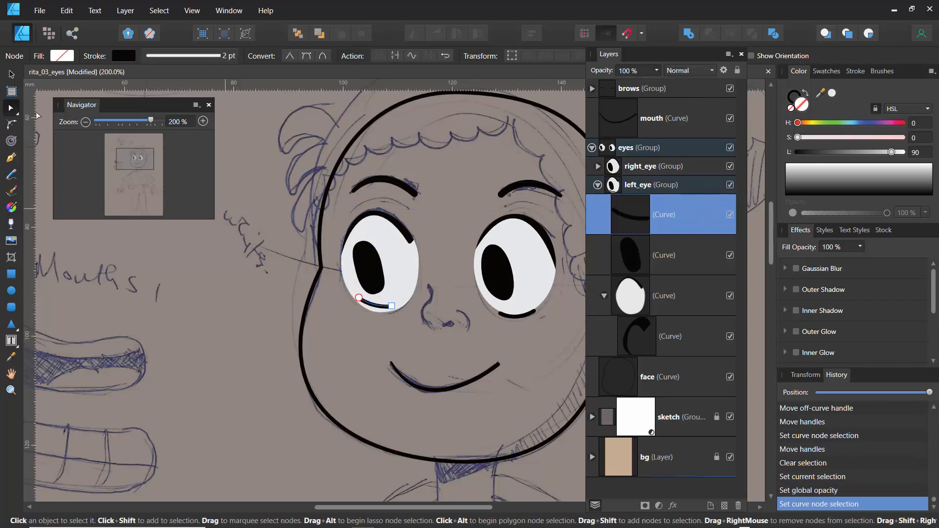
pyautogui.press('v')
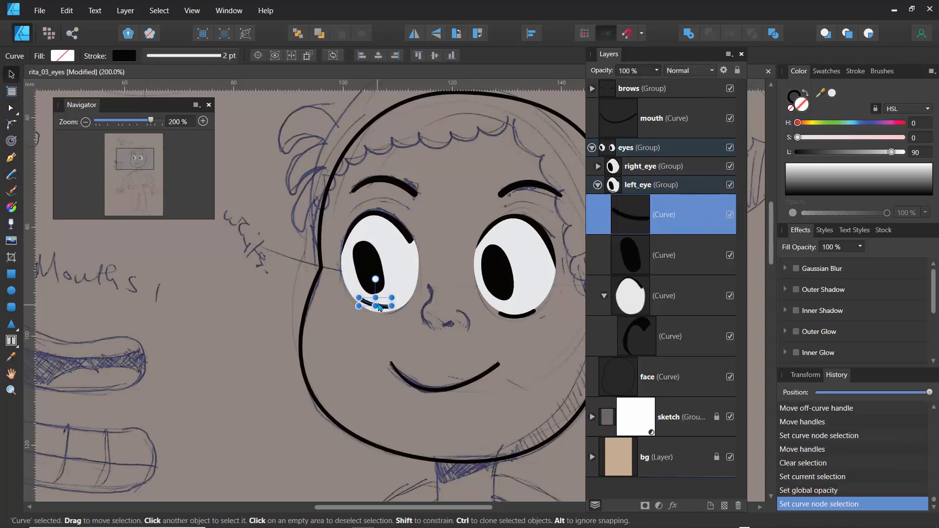
pyautogui.moveTo(380, 301); pyautogui.dragTo(385, 269)
pyautogui.click(332, 327)
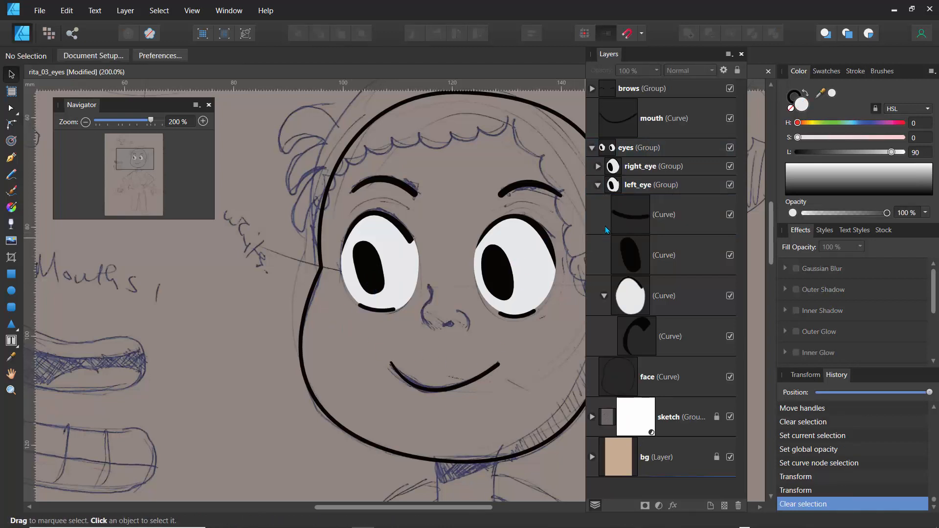
pyautogui.click(598, 185)
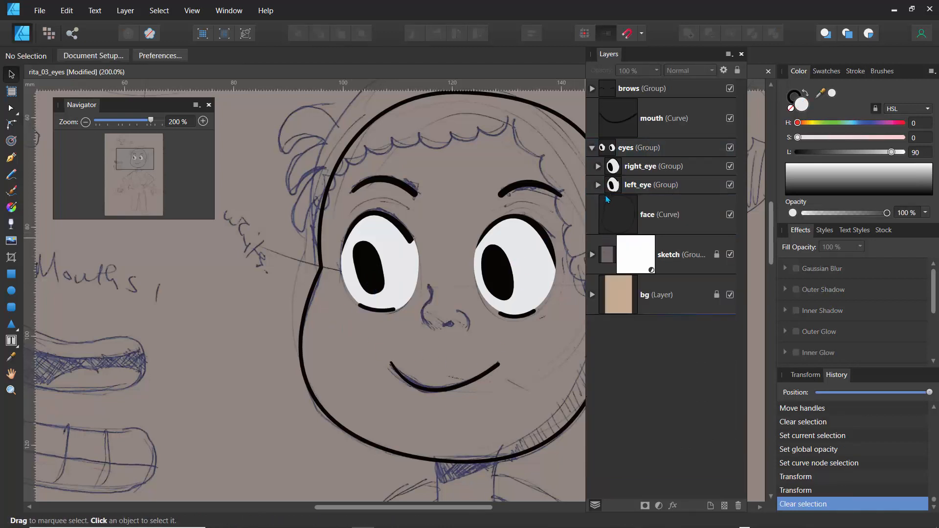
# Toggle the right_eye group's visibility to compare its shapes with the underlying sketch, leaving the group visible
pyautogui.click(730, 167)
pyautogui.click(730, 166)
pyautogui.click(730, 167)
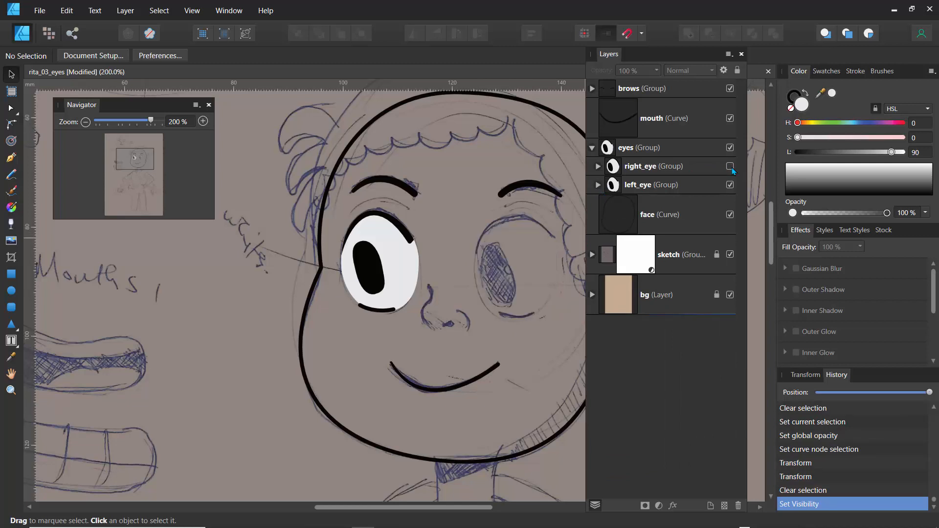
pyautogui.click(730, 167)
pyautogui.click(729, 167)
pyautogui.click(730, 166)
pyautogui.click(730, 167)
pyautogui.click(730, 167)
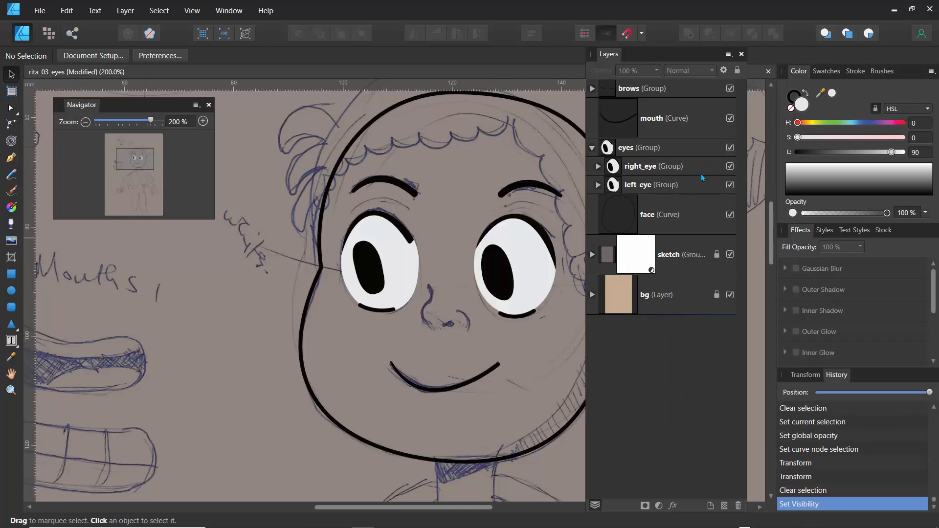
# Rotate the eyelid curve nested in the right_eye's ellipse slightly counter-clockwise and shift it a little toward the nose, using the sketch as reference
pyautogui.click(537, 232)
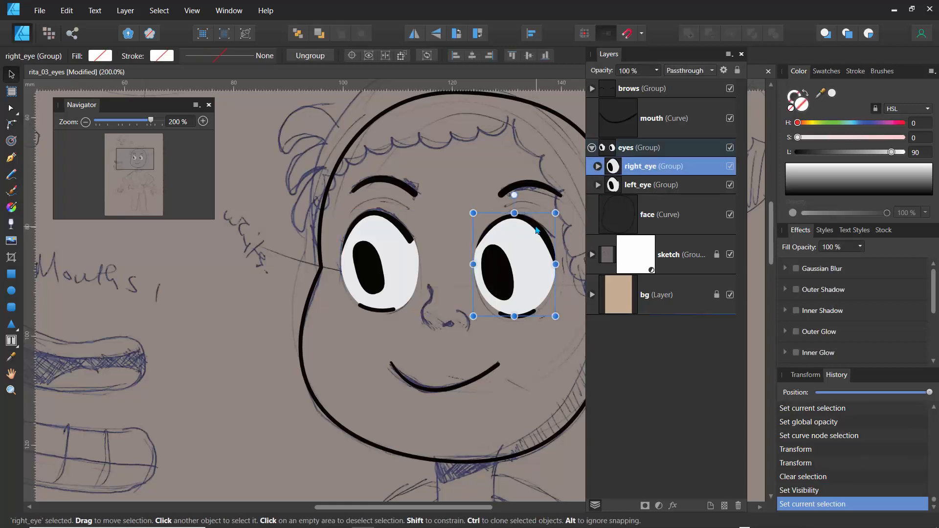
pyautogui.doubleClick(537, 232)
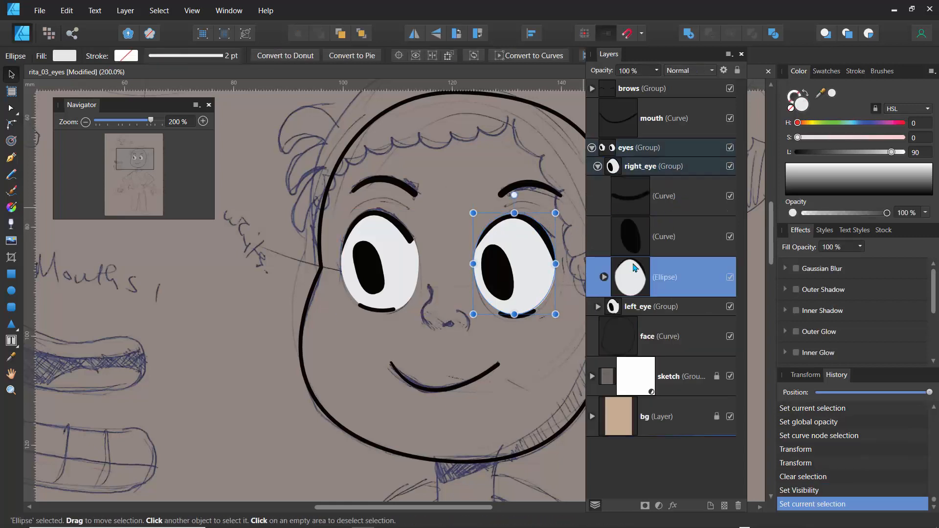
pyautogui.click(603, 277)
pyautogui.click(635, 311)
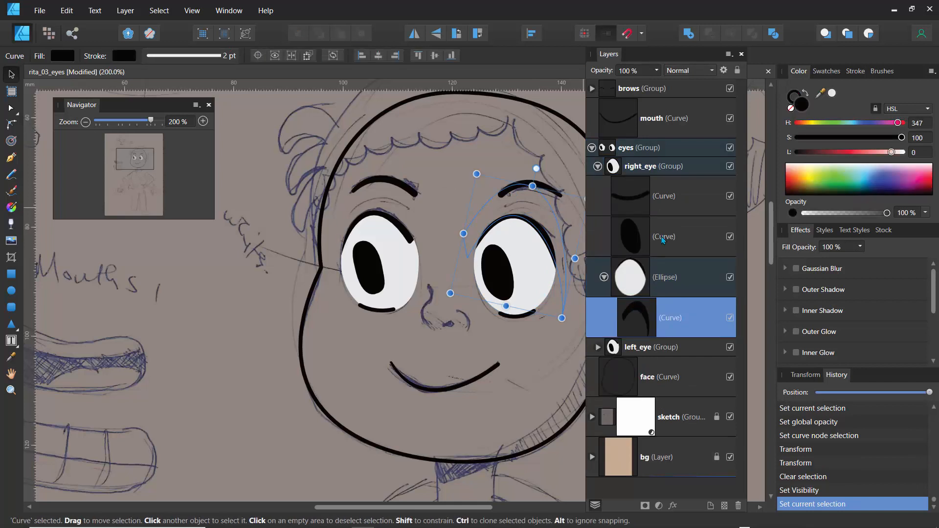
pyautogui.click(730, 166)
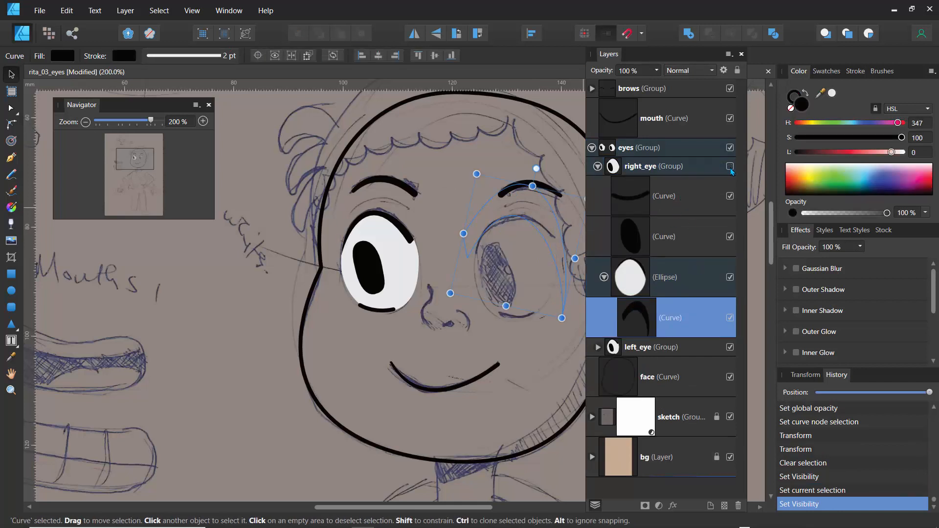
pyautogui.click(730, 166)
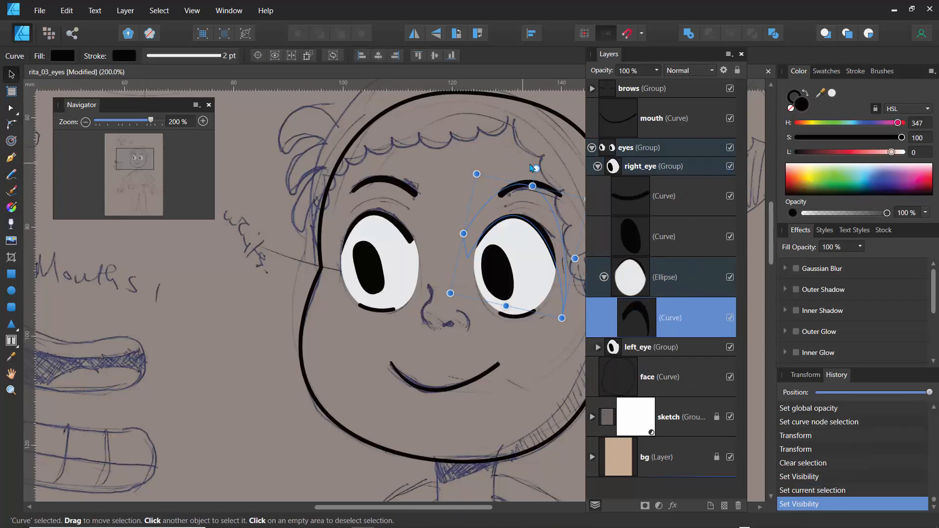
pyautogui.moveTo(537, 168); pyautogui.dragTo(507, 167)
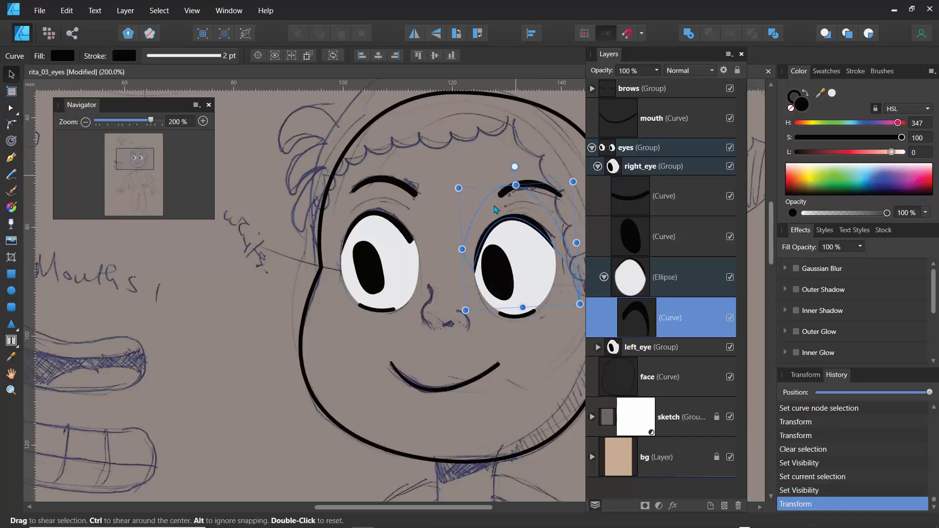
pyautogui.moveTo(462, 253)
pyautogui.mouseDown()
pyautogui.moveTo(447, 250)
pyautogui.moveTo(464, 249)
pyautogui.mouseUp()
pyautogui.moveTo(516, 233); pyautogui.dragTo(513, 233)
# Pull the right_eye eyelid curve's two nose-side nodes outward past the white, adjust the lower one's handle, and compare with the sketch
pyautogui.click(10, 108)
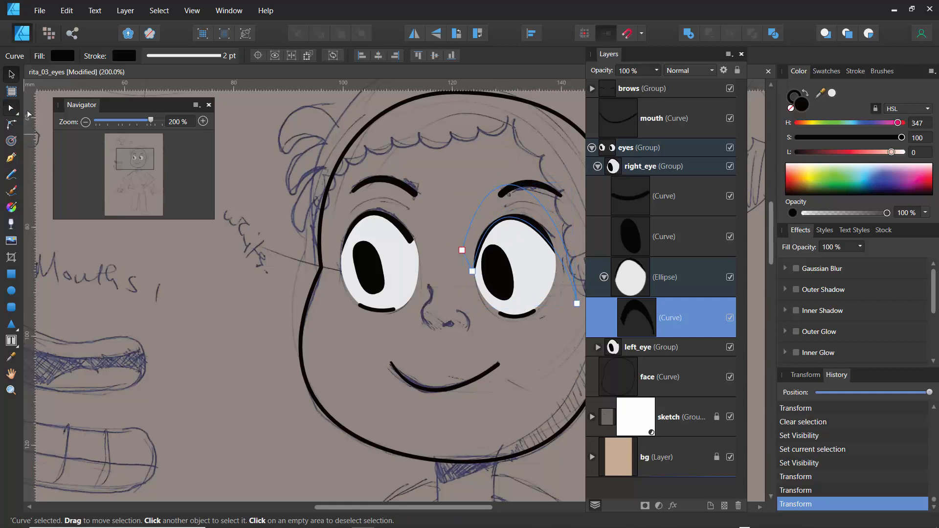
pyautogui.click(730, 167)
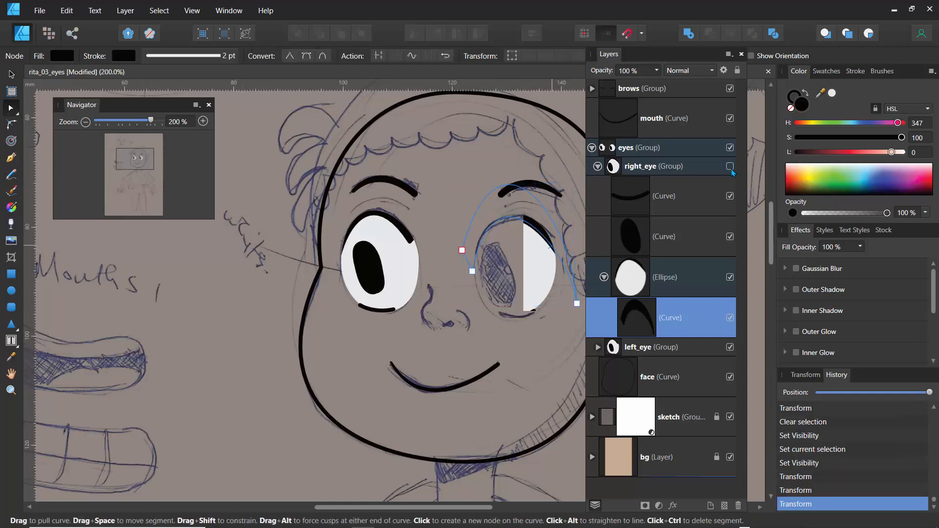
pyautogui.click(731, 168)
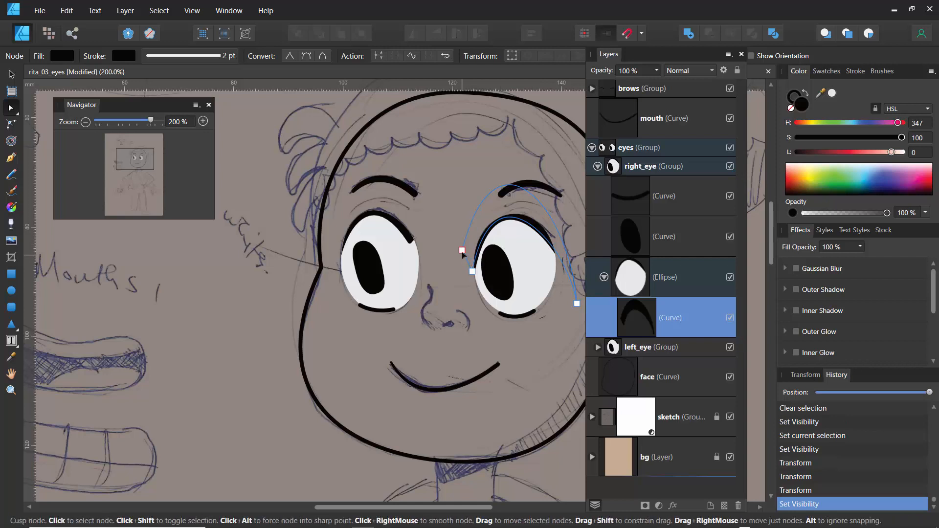
pyautogui.moveTo(462, 251); pyautogui.dragTo(450, 217)
pyautogui.moveTo(472, 272); pyautogui.dragTo(454, 263)
pyautogui.moveTo(478, 149); pyautogui.dragTo(531, 159)
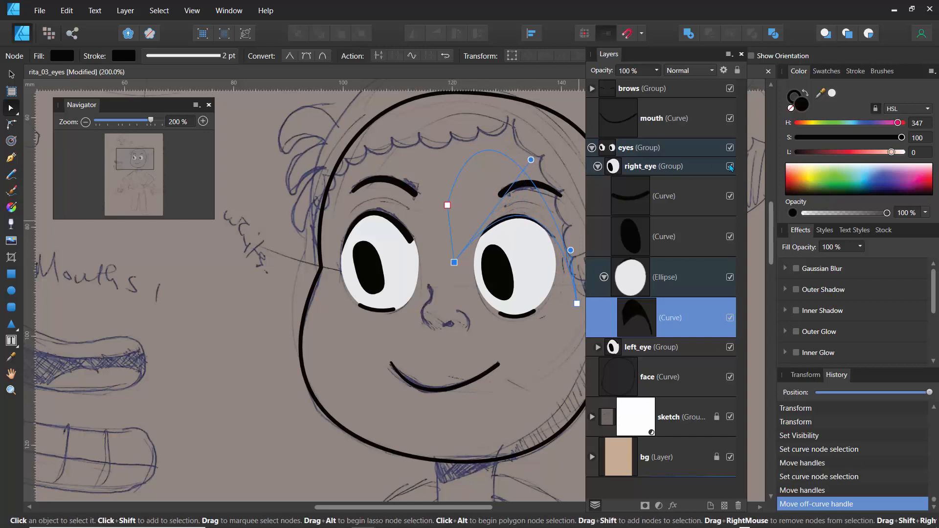
pyautogui.click(730, 167)
pyautogui.click(730, 167)
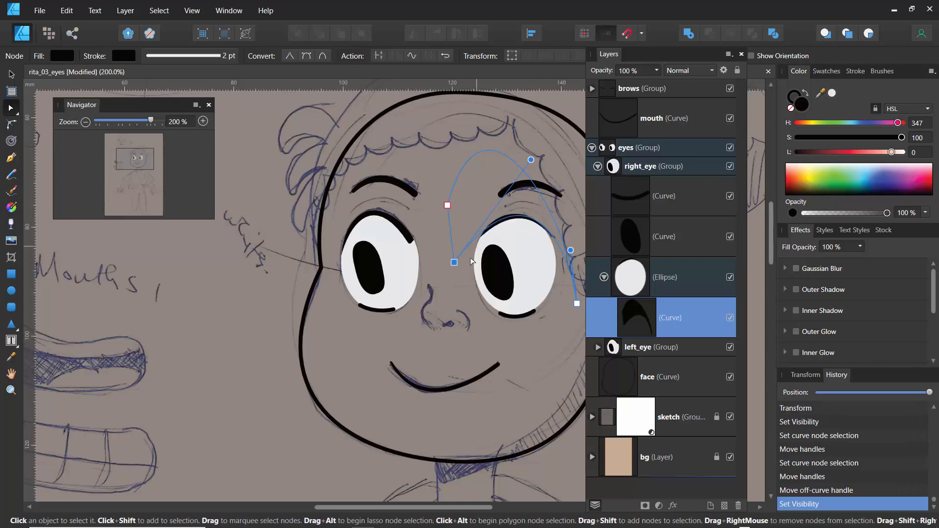
# Refine the right_eye eyelid's lower nose-side node, its handle and the adjoining segment to follow the sketched lid, checking against the sketch
pyautogui.moveTo(454, 263); pyautogui.dragTo(465, 271)
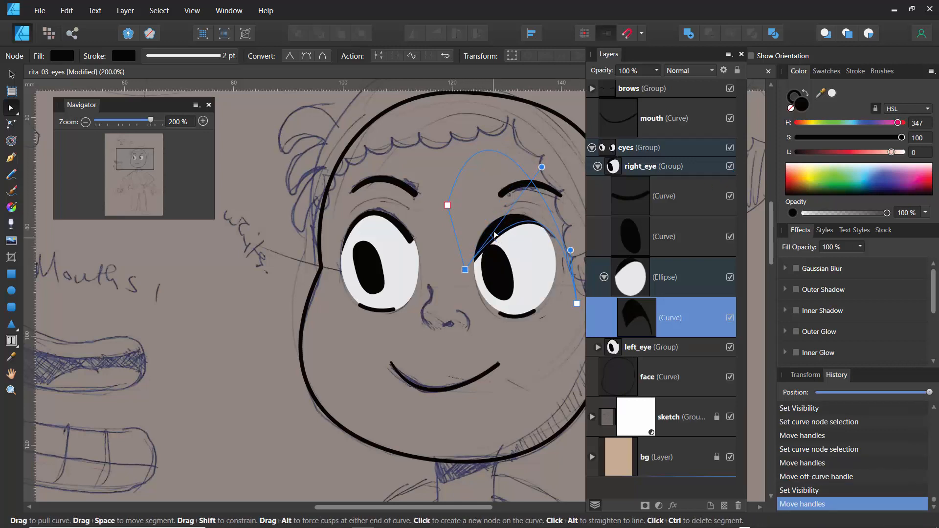
pyautogui.moveTo(541, 167)
pyautogui.mouseDown()
pyautogui.moveTo(528, 150)
pyautogui.moveTo(537, 172)
pyautogui.mouseUp()
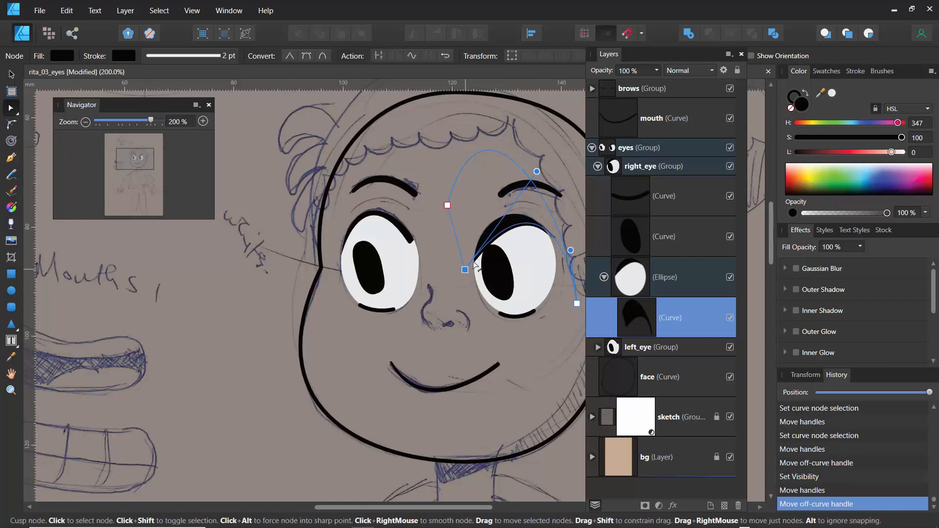
pyautogui.moveTo(475, 253); pyautogui.dragTo(485, 236)
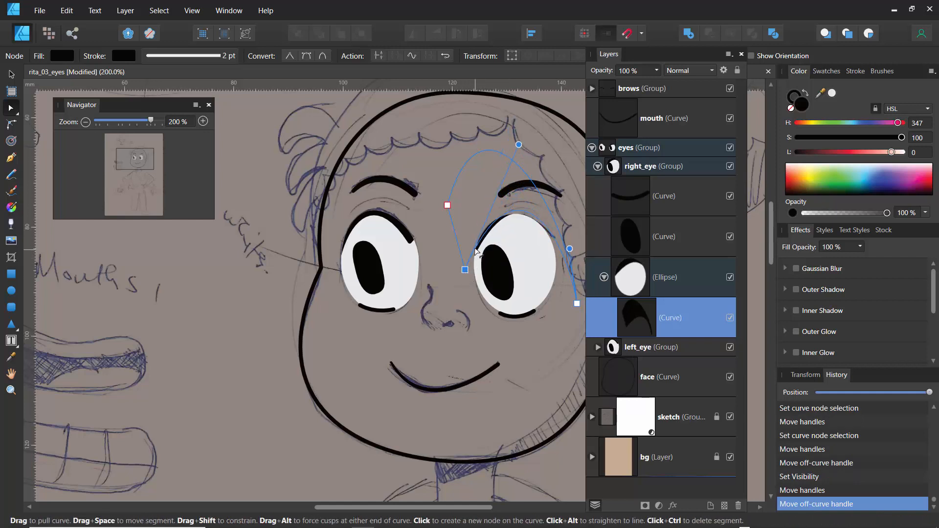
pyautogui.moveTo(519, 146); pyautogui.dragTo(526, 160)
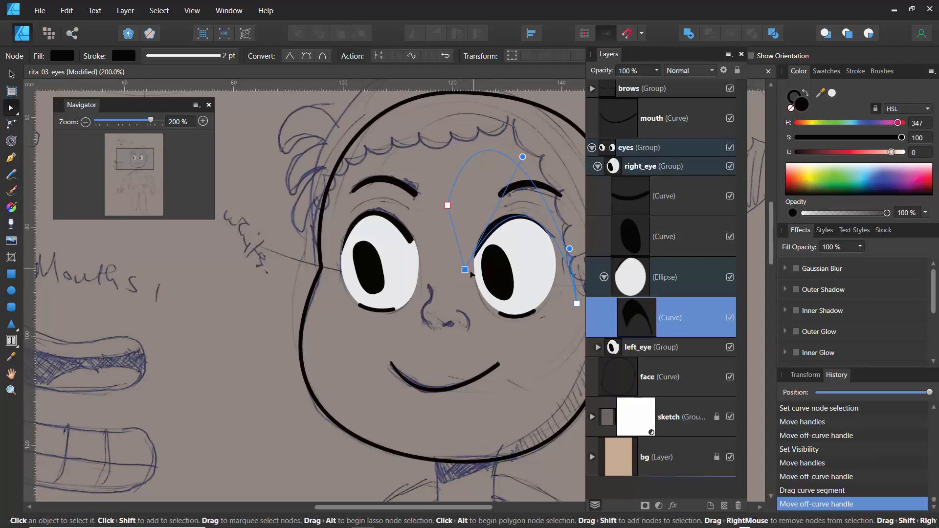
pyautogui.moveTo(467, 276); pyautogui.dragTo(464, 279)
pyautogui.click(730, 166)
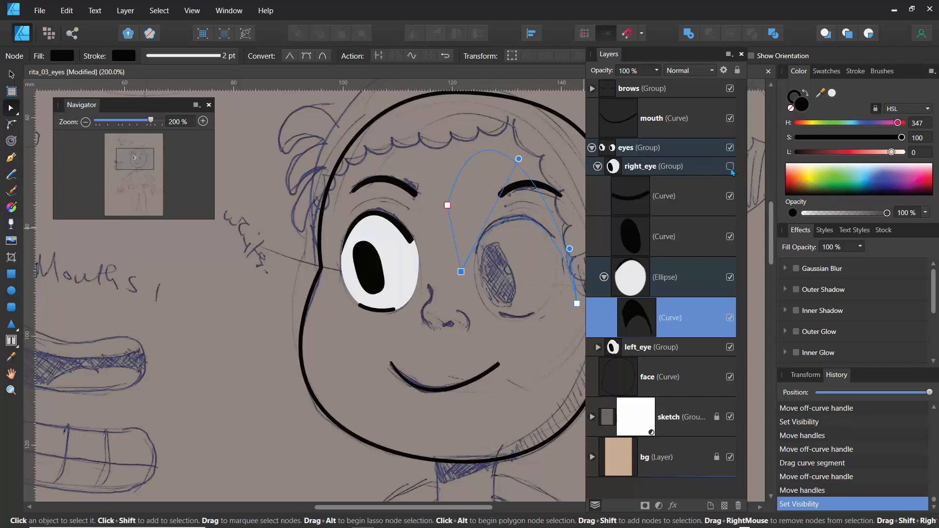
pyautogui.click(730, 167)
pyautogui.click(730, 167)
pyautogui.click(731, 169)
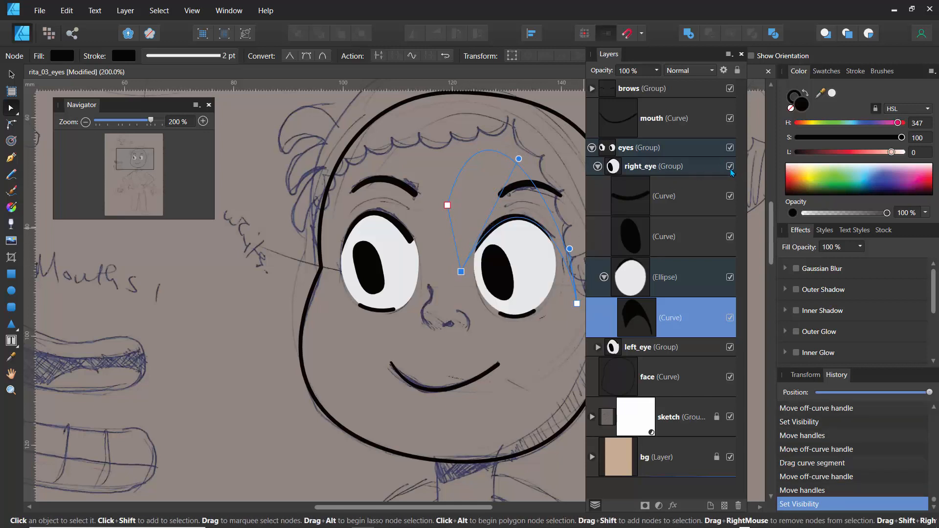
# Fine-tune the placement of the right_eye's whole eyelid curve with the Move tool and deselect it
pyautogui.click(11, 74)
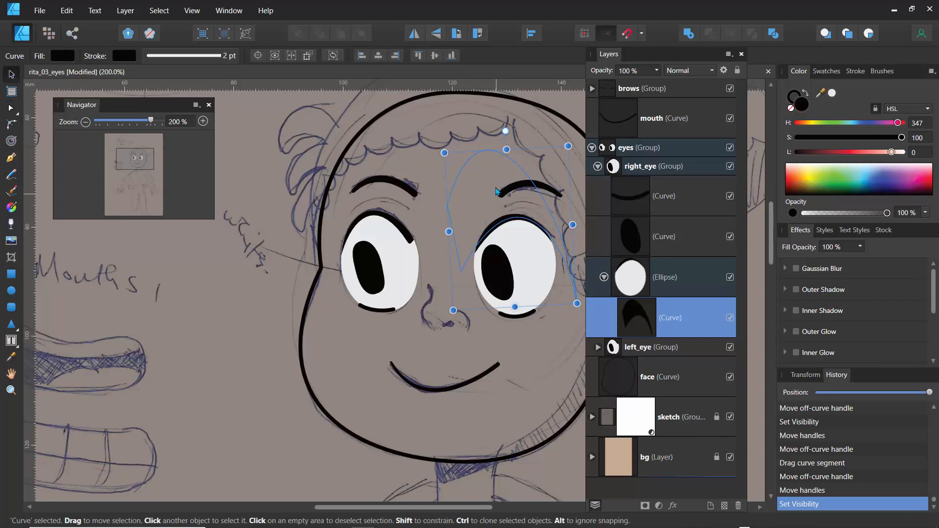
pyautogui.moveTo(497, 194); pyautogui.dragTo(497, 194)
pyautogui.click(440, 182)
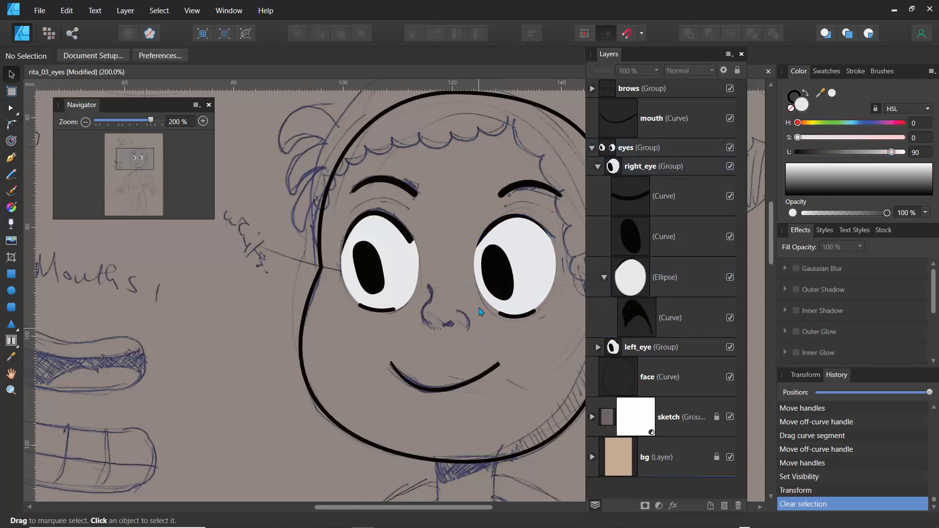
# Widen the left_eye's pupil slightly toward the nose and deselect it
pyautogui.click(376, 259)
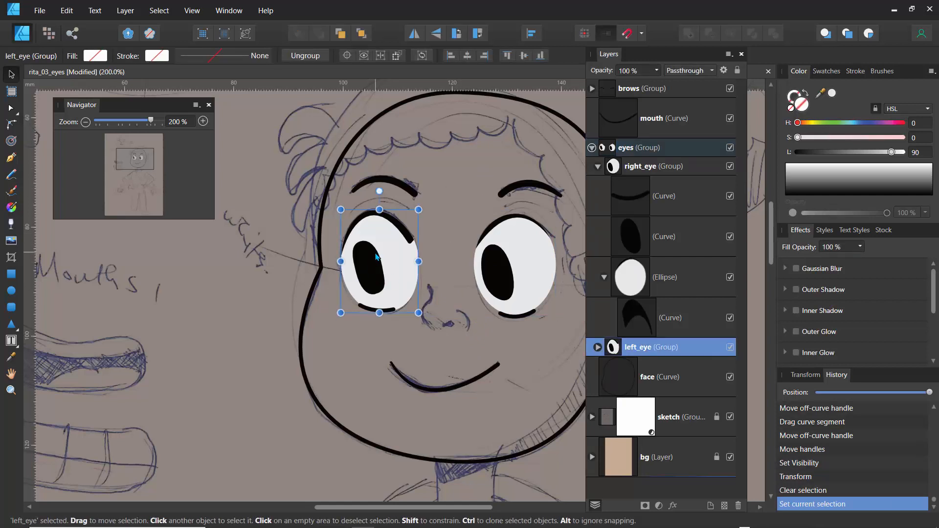
pyautogui.doubleClick(377, 257)
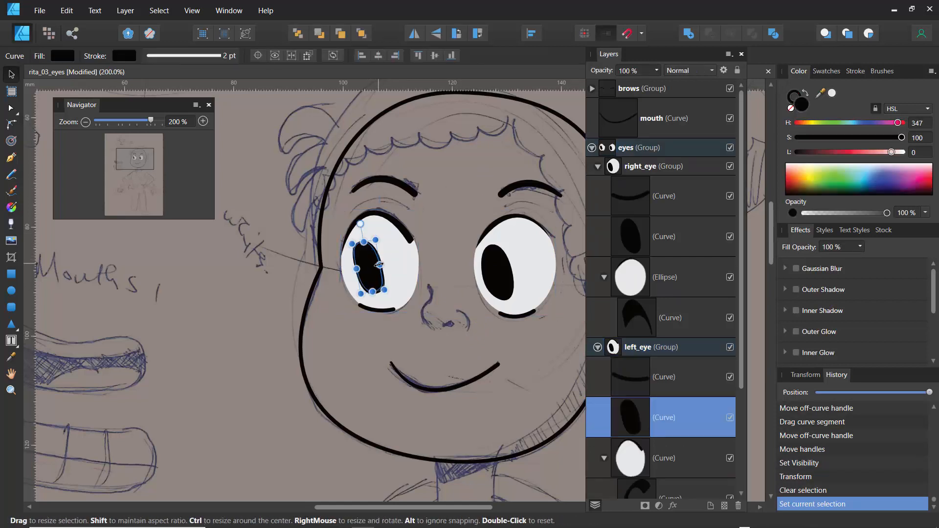
pyautogui.moveTo(384, 264); pyautogui.dragTo(387, 264)
pyautogui.click(433, 231)
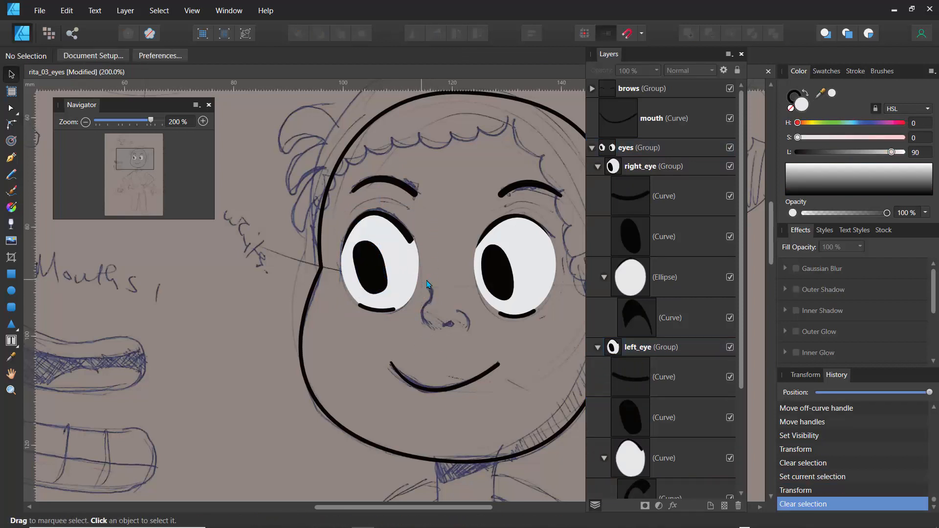
# Trace the sketched nose outline with the Pencil tool at 2 pt: the curved bridge line and the nostril-wing arc, redrawing the arc once
pyautogui.click(11, 175)
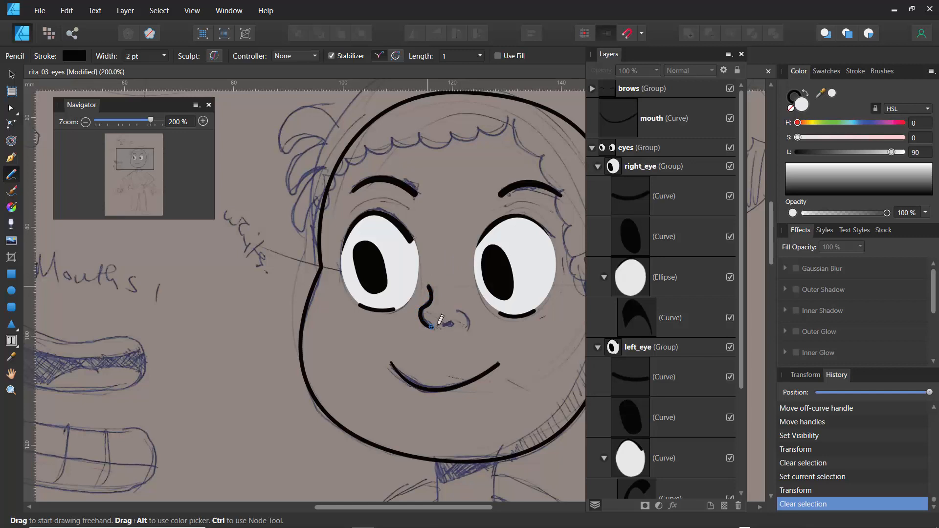
pyautogui.moveTo(438, 324); pyautogui.dragTo(435, 326)
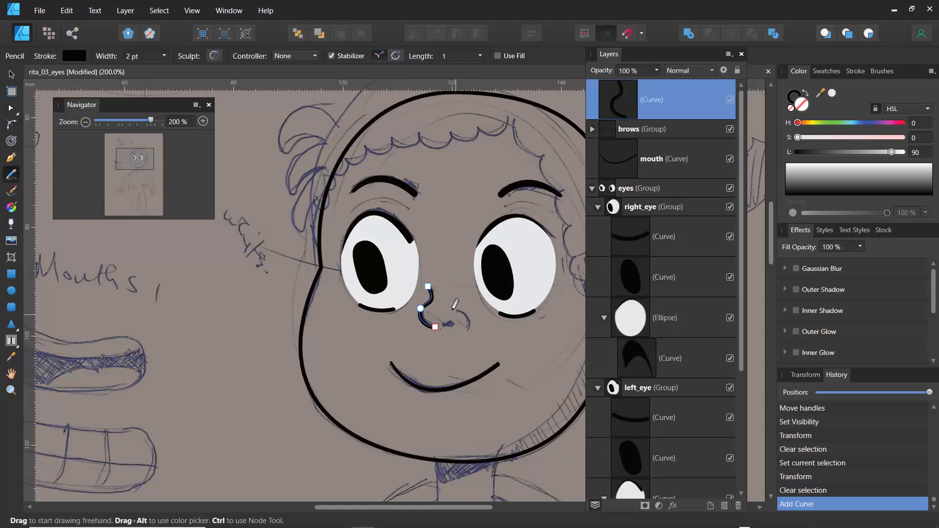
pyautogui.moveTo(458, 312); pyautogui.dragTo(462, 331)
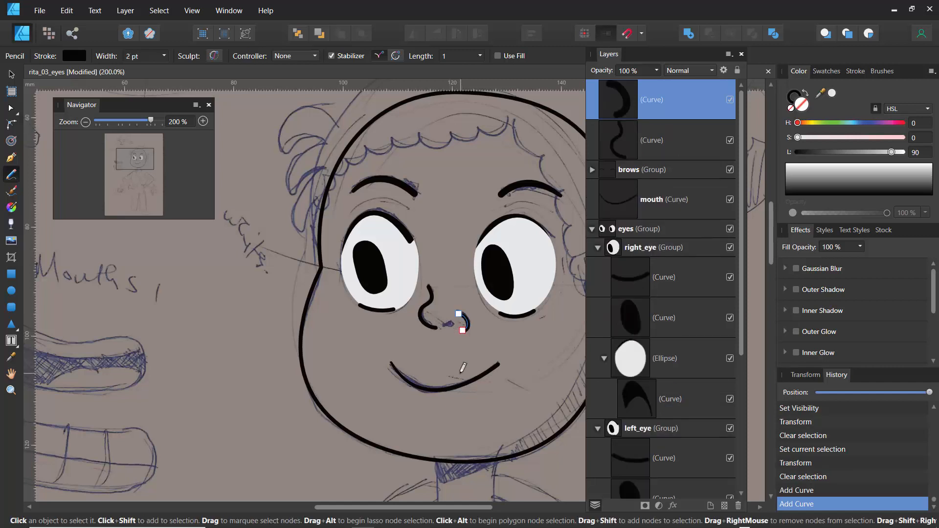
pyautogui.hotkey('ctrl', 'z')
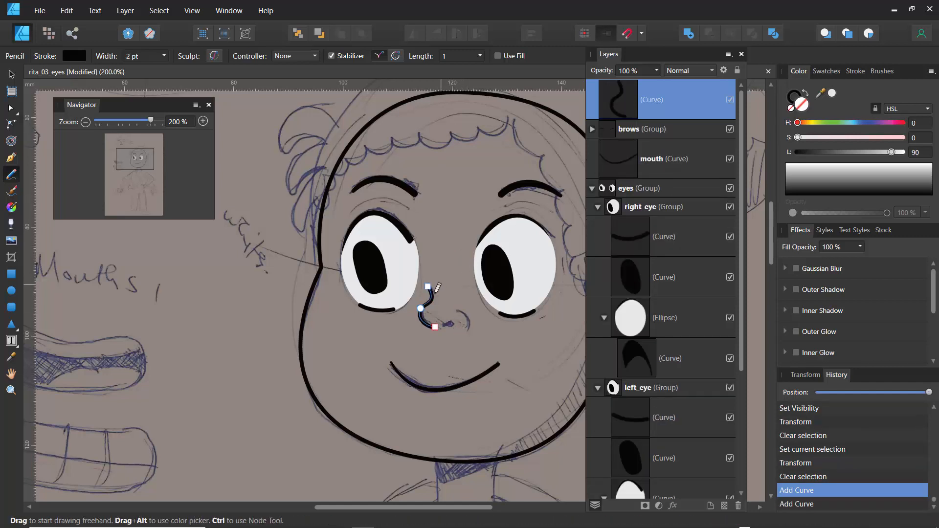
pyautogui.moveTo(456, 309); pyautogui.dragTo(460, 331)
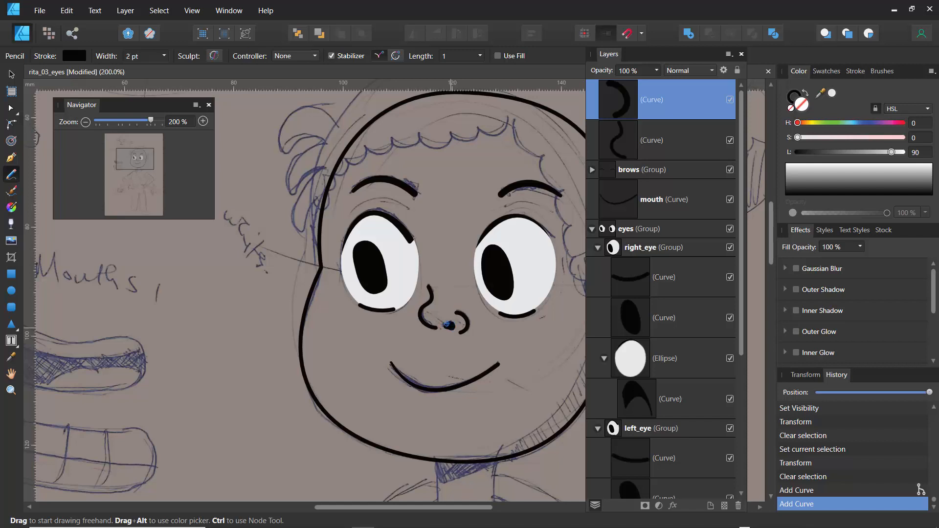
# Draw the small nostril between the nose's bridge line and wing arc with the Pencil tool at 2 pt and deselect it
pyautogui.moveTo(451, 325); pyautogui.dragTo(449, 326)
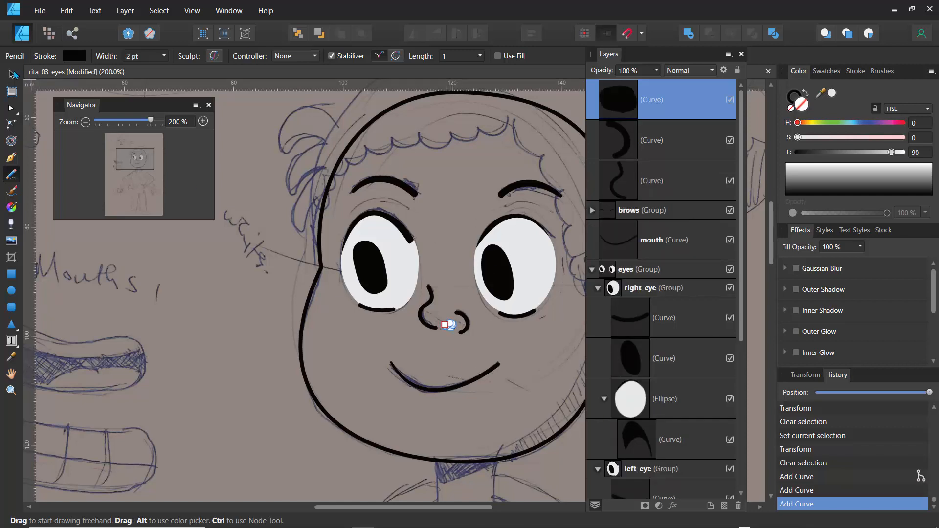
pyautogui.press('v')
pyautogui.click(262, 176)
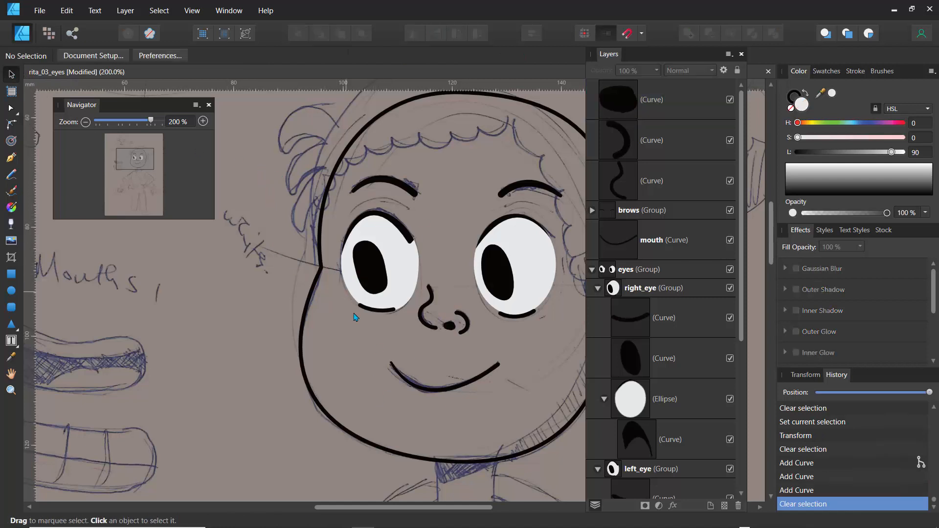
# Group the three nose curves and name the group "nose"
pyautogui.click(618, 158)
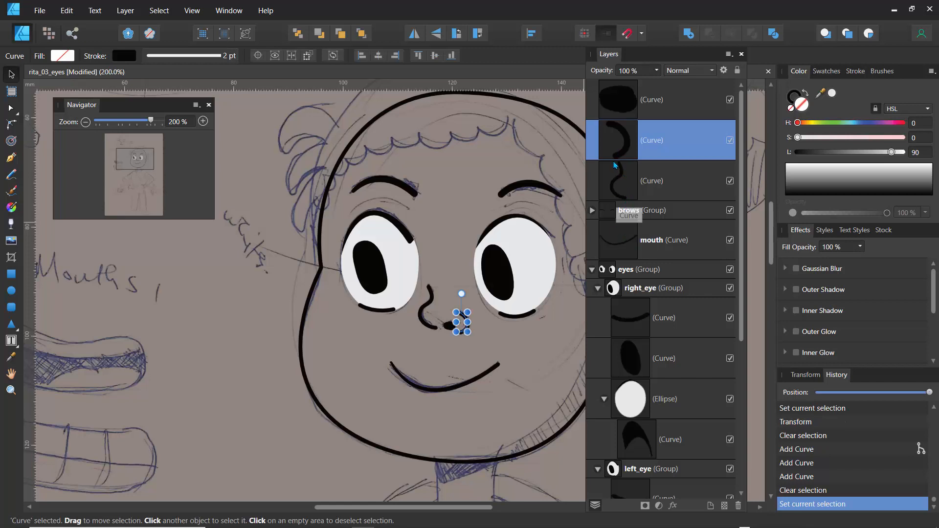
pyautogui.keyDown('shift'); pyautogui.click(624, 192); pyautogui.keyUp('shift')
pyautogui.keyDown('shift'); pyautogui.click(618, 104); pyautogui.keyUp('shift')
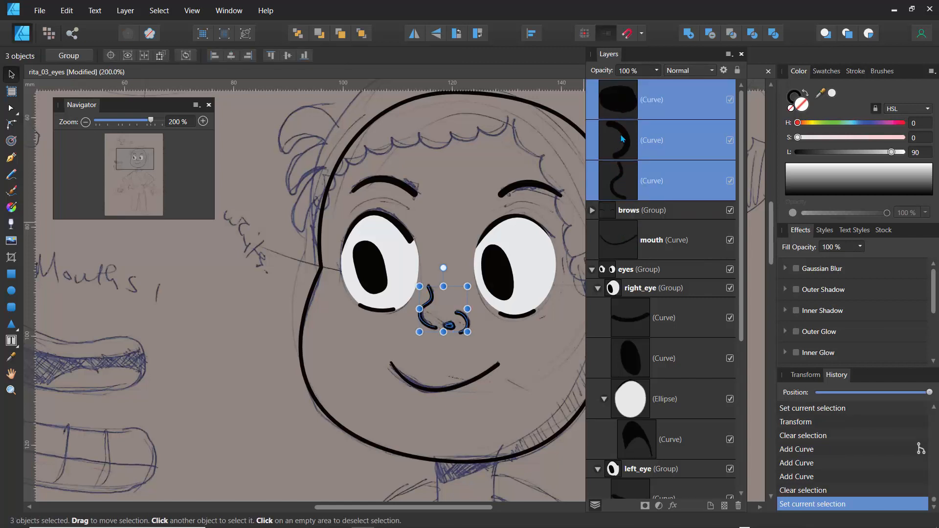
pyautogui.hotkey('ctrl', 'g')
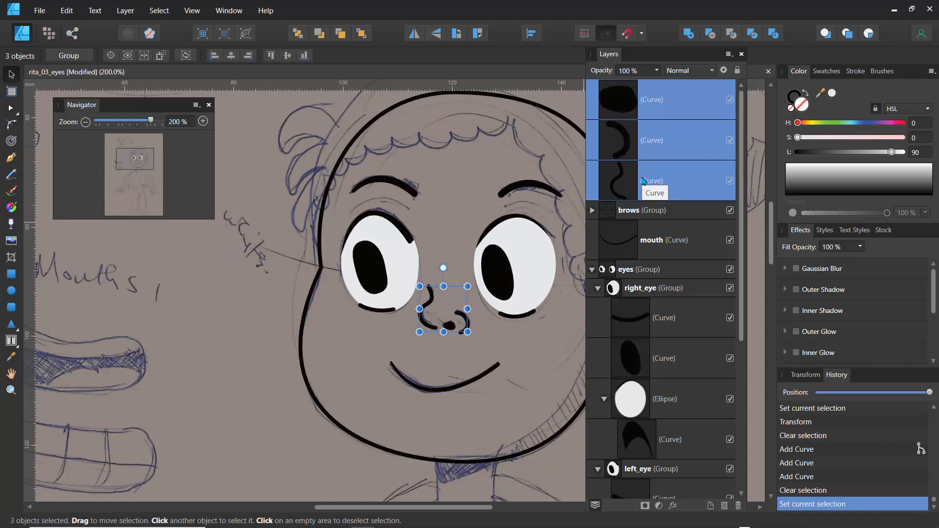
pyautogui.doubleClick(641, 92)
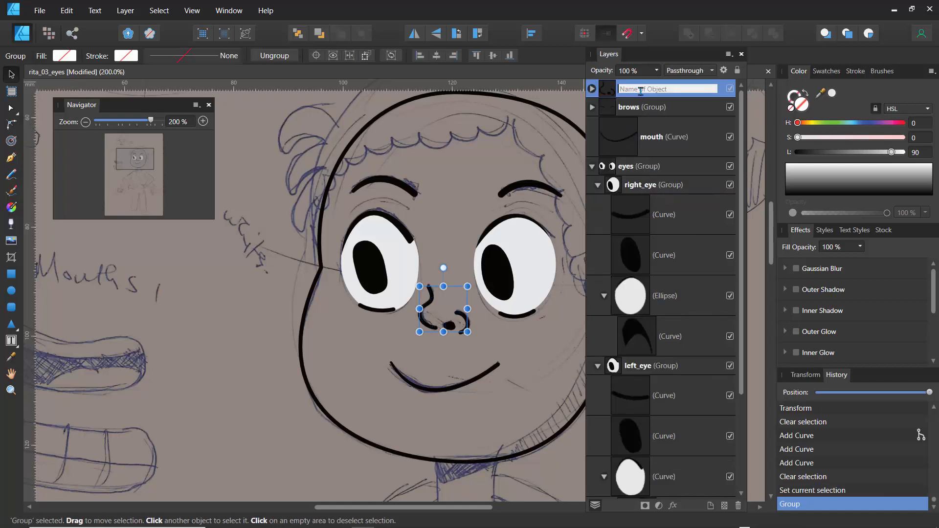
pyautogui.write('nose')
pyautogui.press('Return')
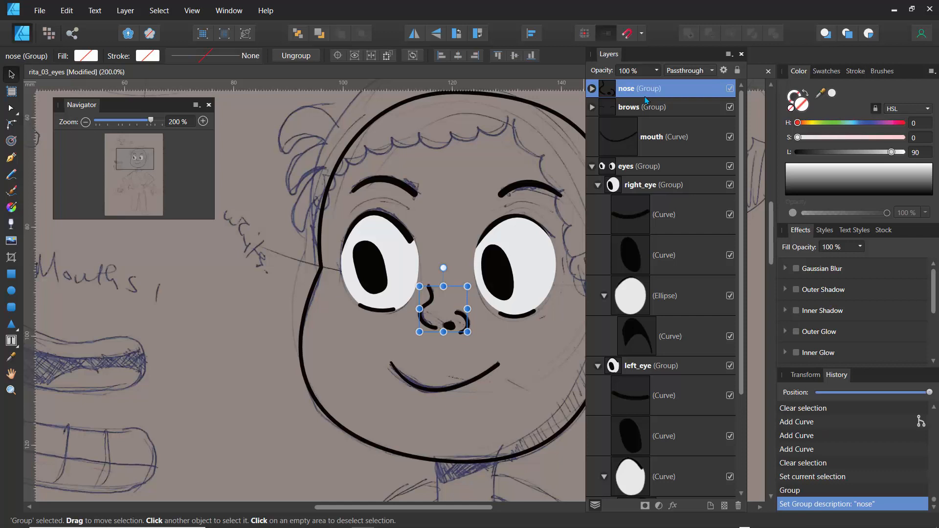